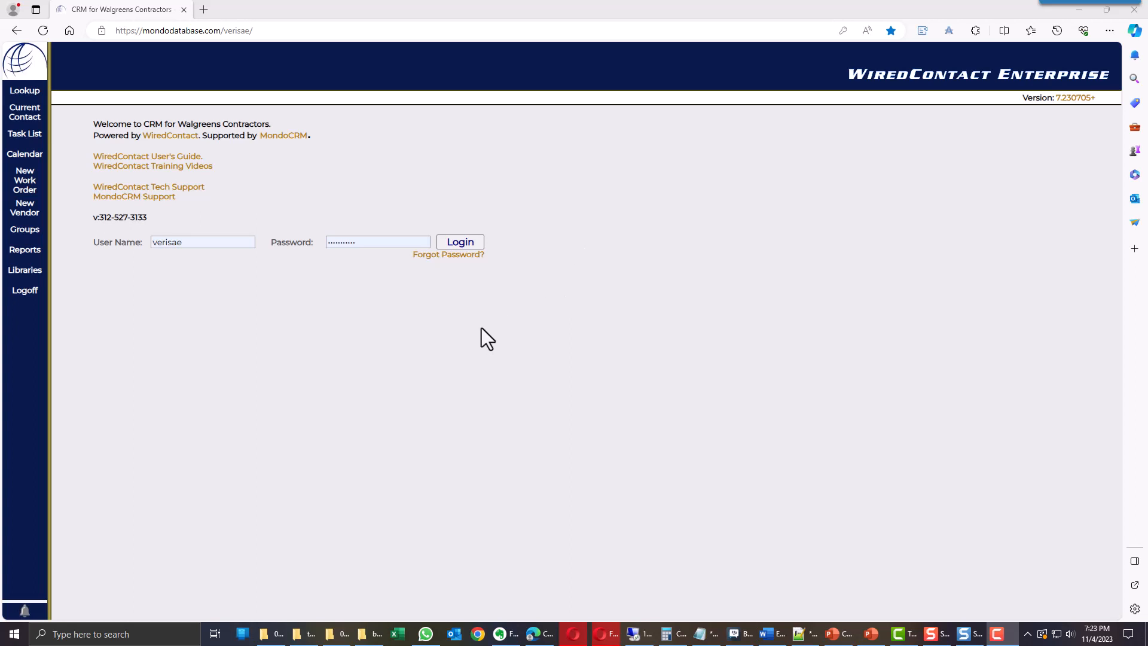
Log in with the prefilled credentials and open the Contact Report Wizard from the contact reports.
left_click(460, 243)
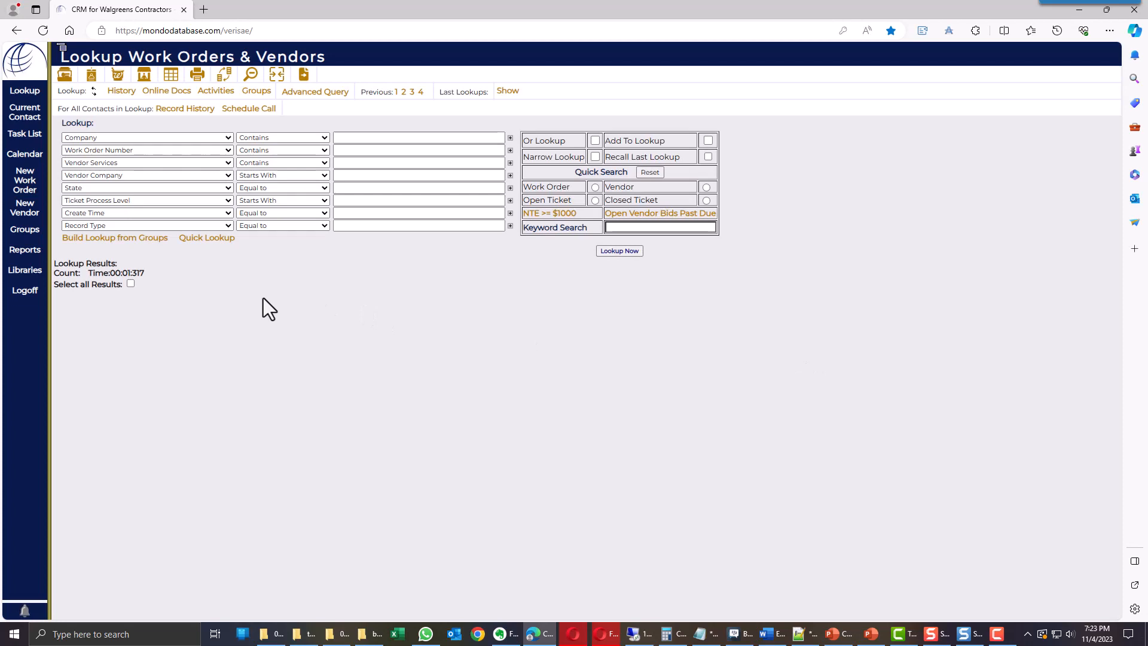
left_click(25, 252)
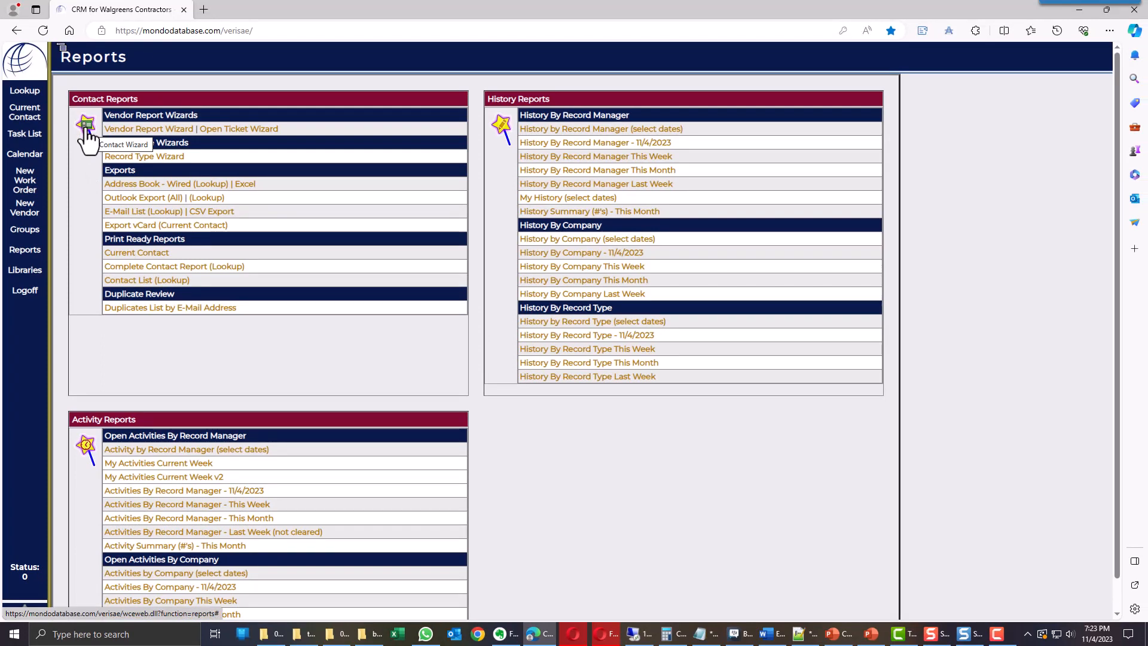
left_click(86, 129)
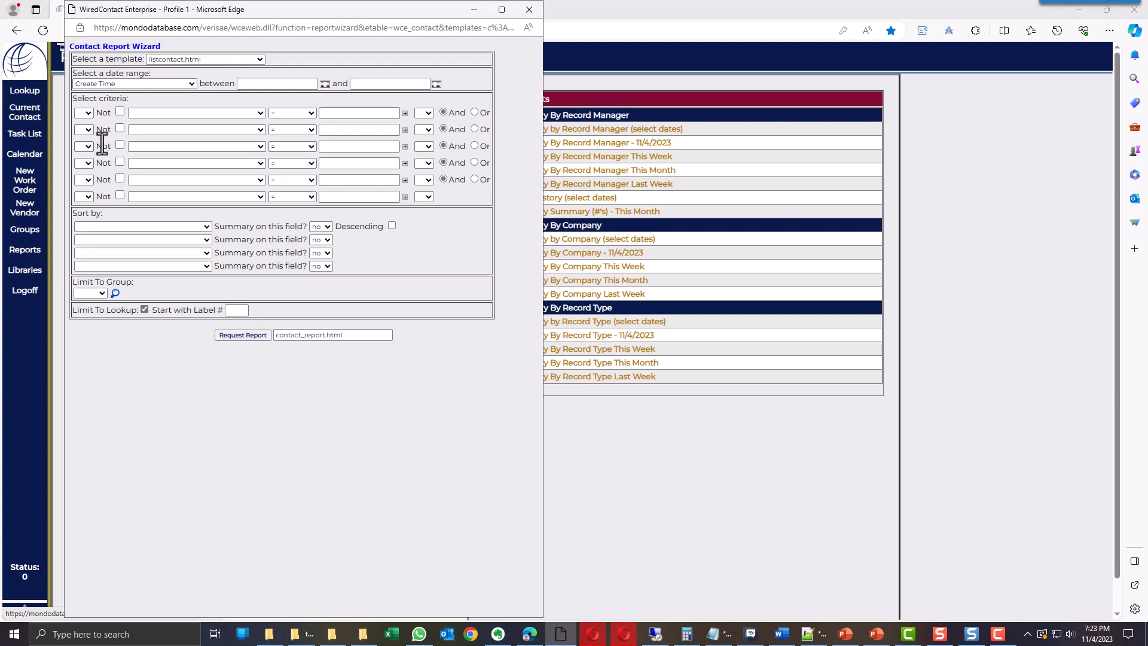
Set the contact report's template to - Export -.
left_click(217, 60)
scroll(261, 207, "down", 1)
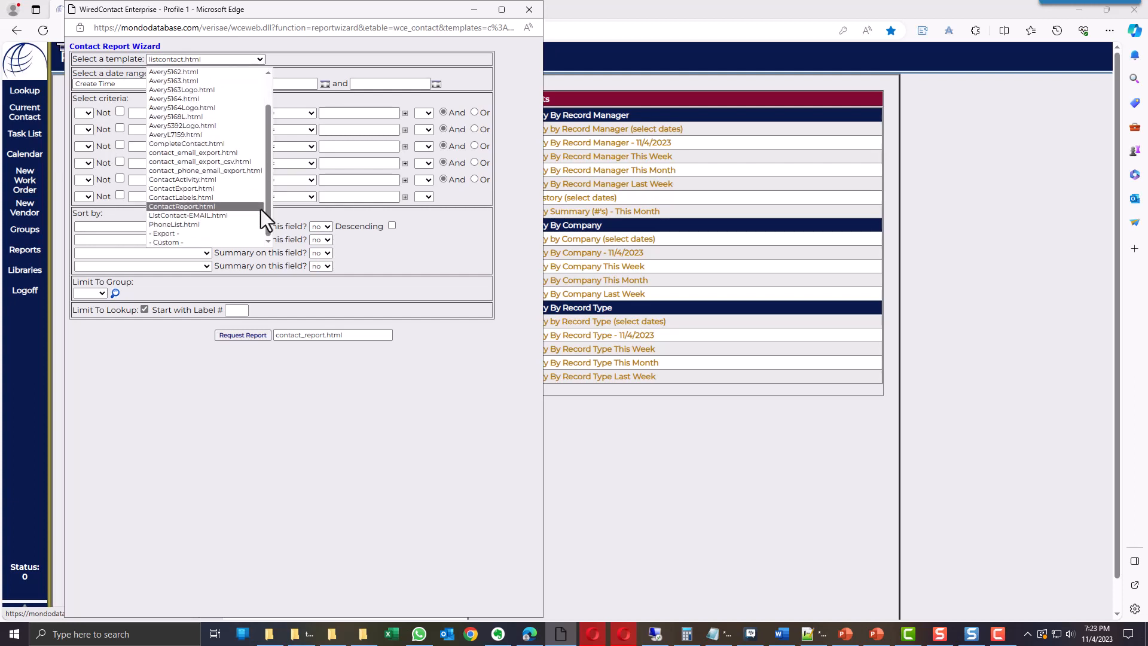
left_click(195, 234)
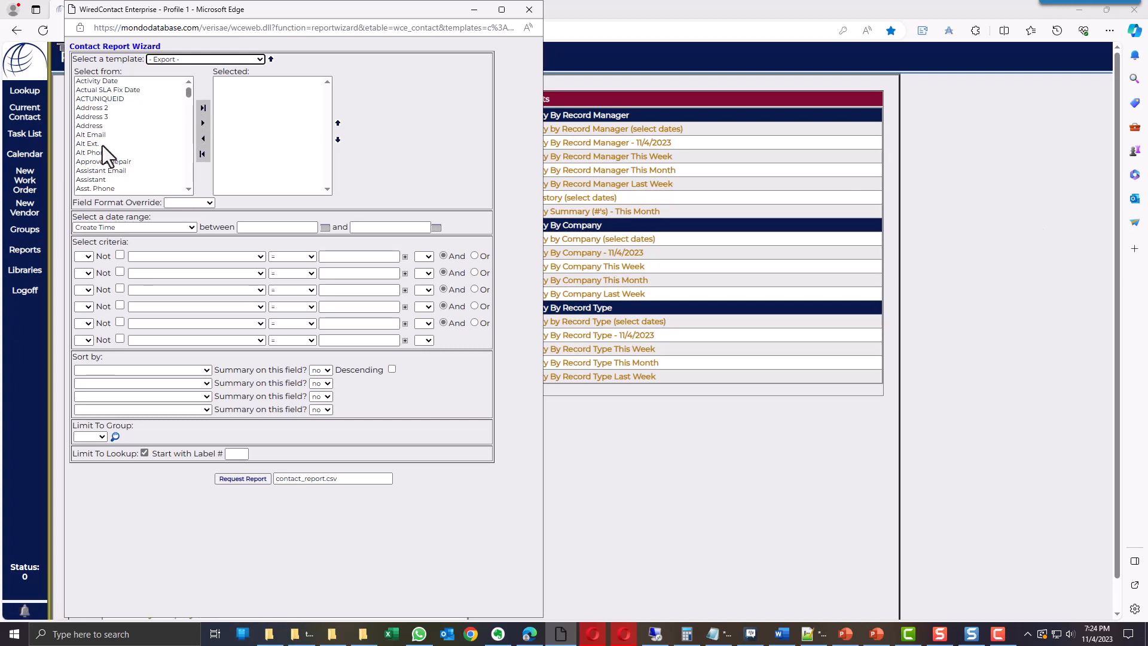
Add the Company and Address fields to the export's selected fields.
mouse_move(188, 94)
left_mouse_down()
mouse_move(201, 120)
mouse_move(189, 99)
left_mouse_up()
scroll(117, 182, "down", 1)
left_click(102, 188)
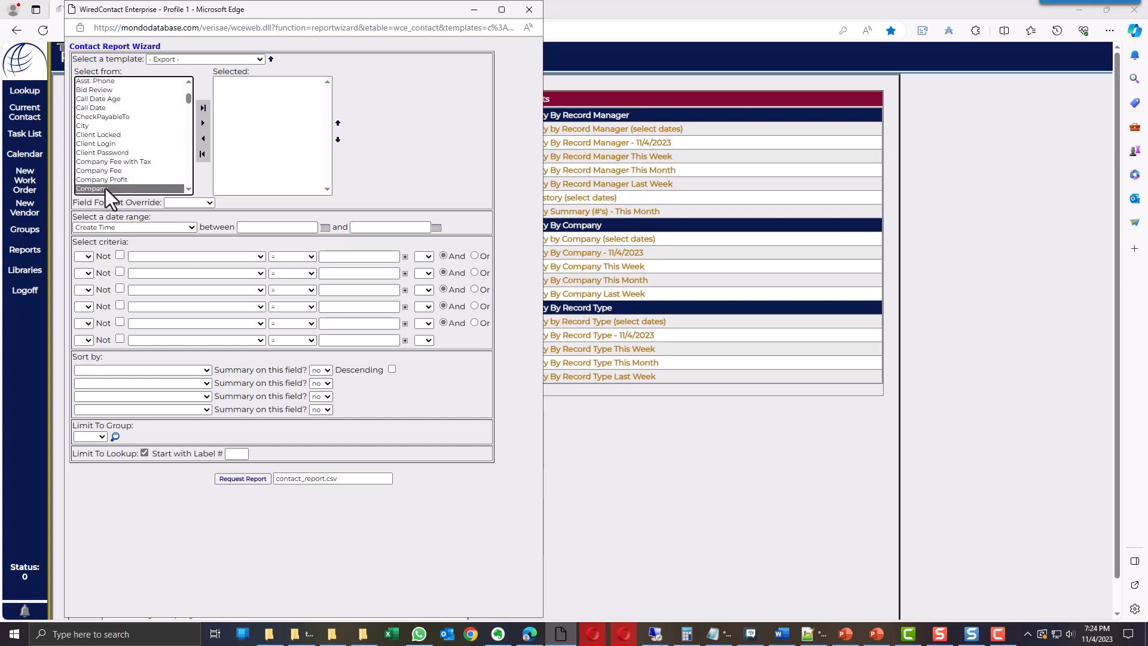
left_click(204, 122)
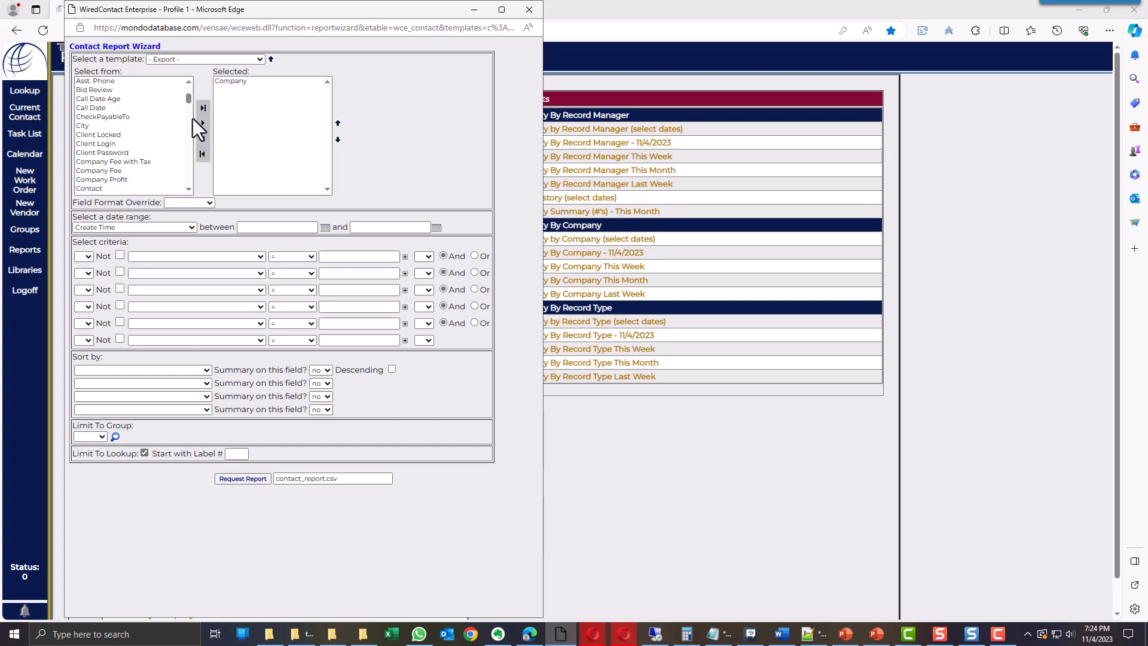
left_click_drag(189, 103, 191, 88)
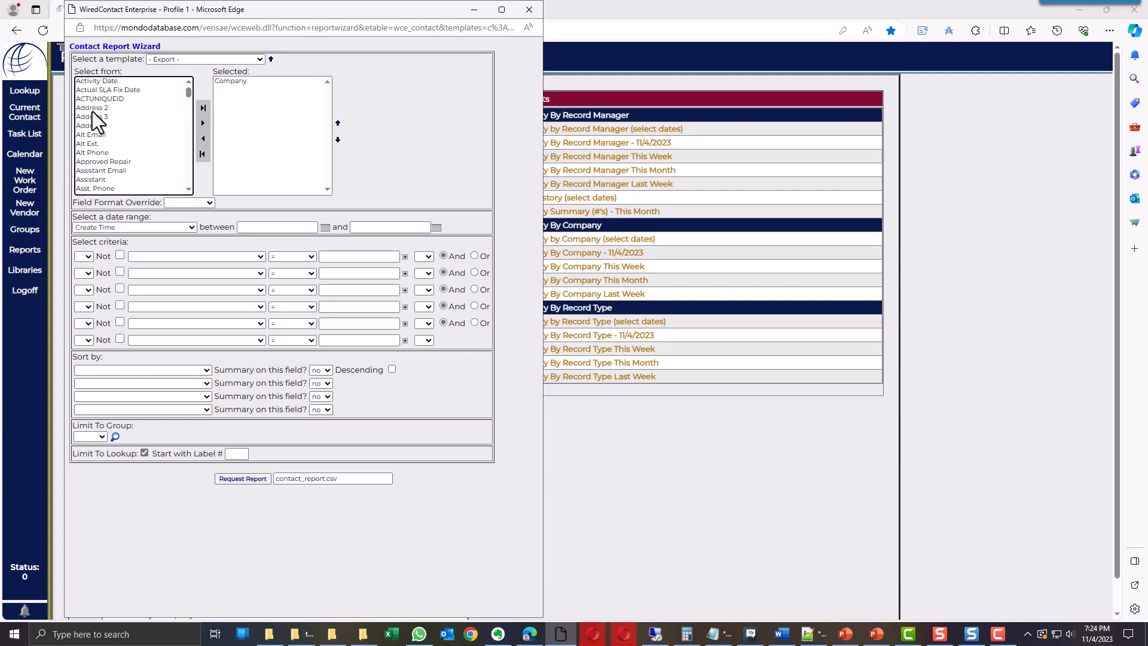
left_click(94, 127)
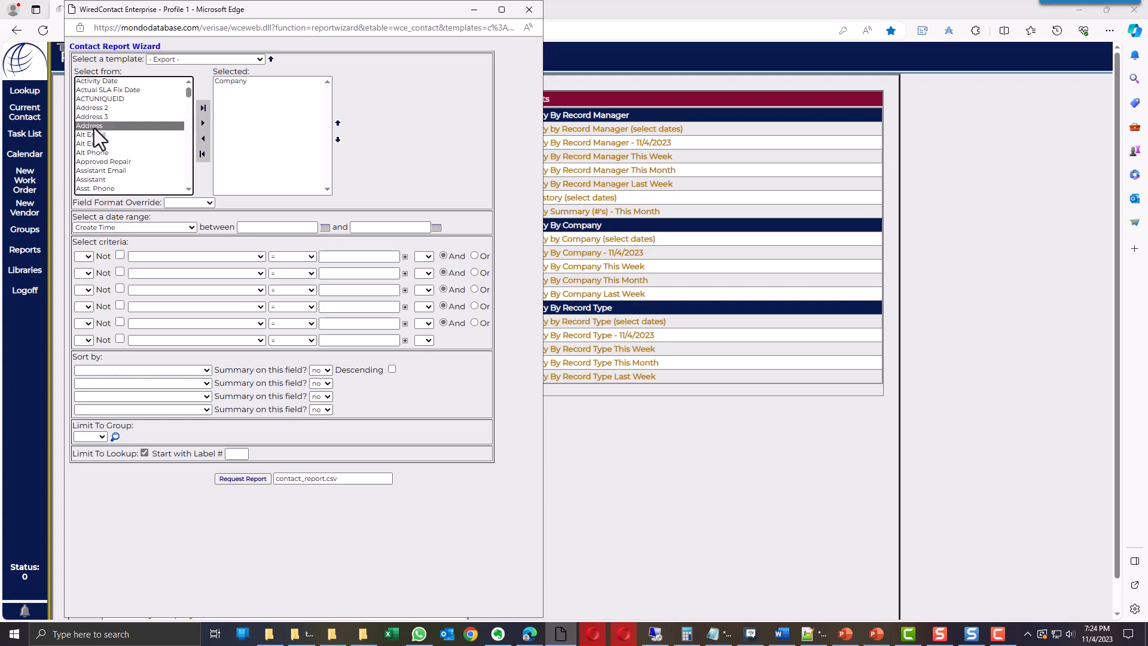
left_click(203, 123)
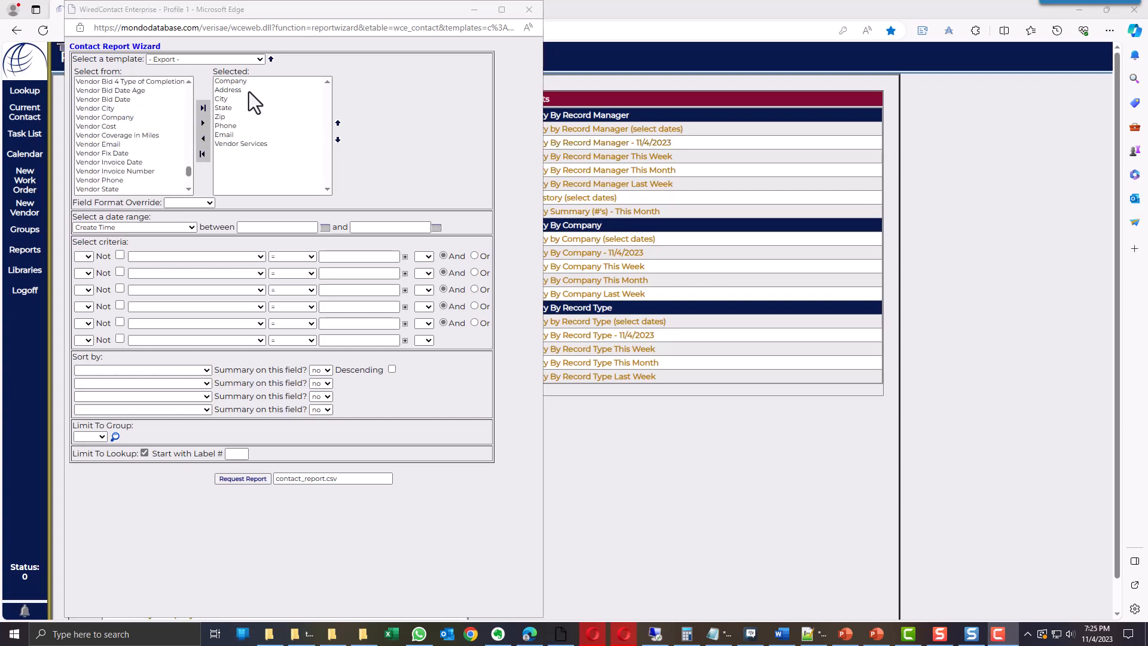
Add the uniqueid field to the export's selected fields.
left_click_drag(243, 83, 259, 149)
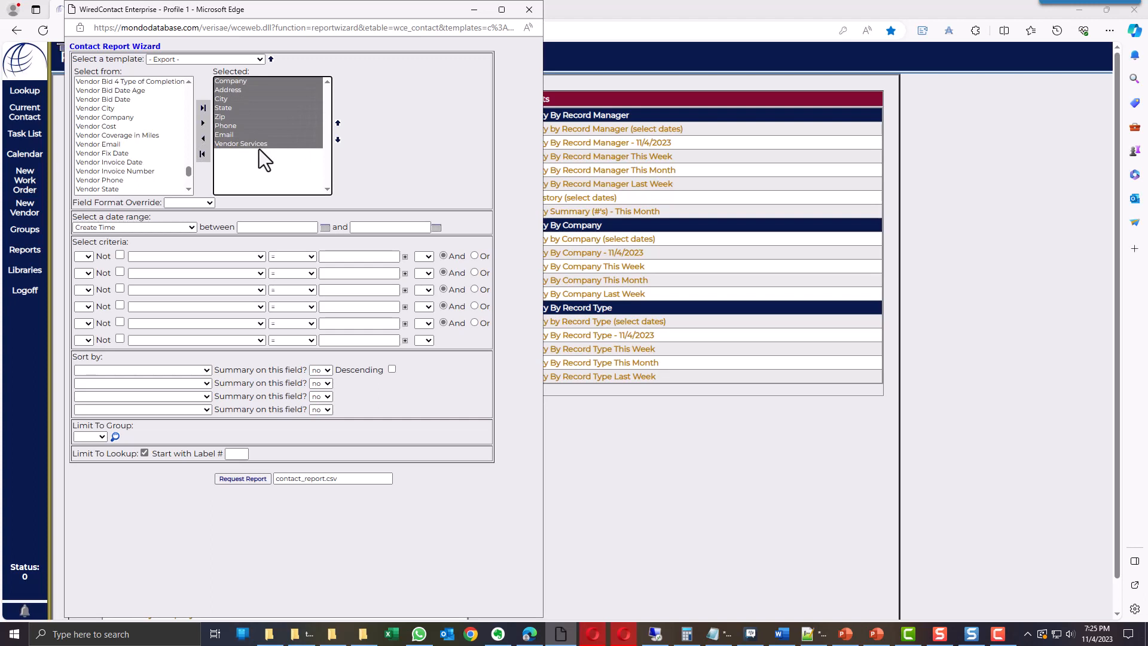
left_click(257, 144)
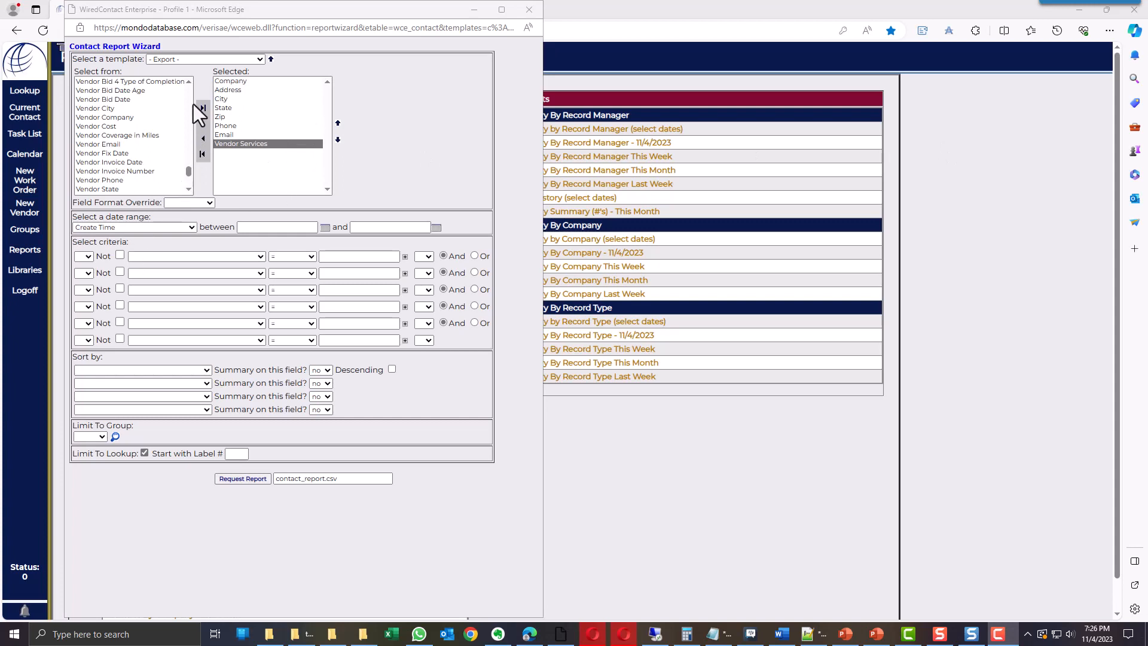
left_click_drag(188, 80, 188, 80)
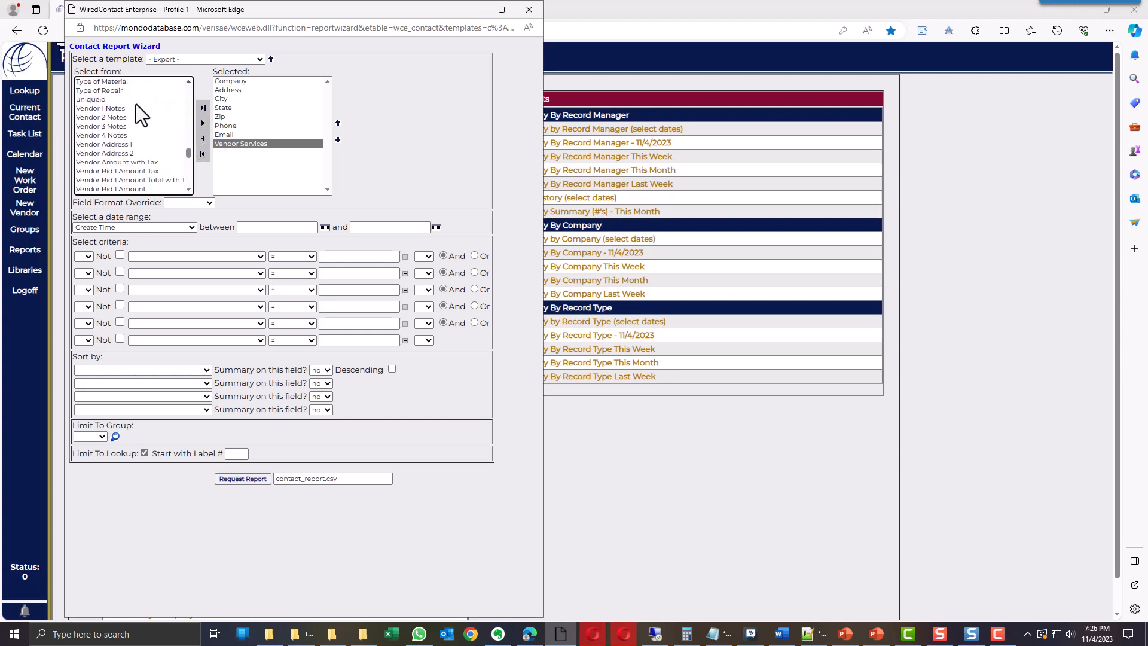
left_click(98, 100)
left_click(203, 123)
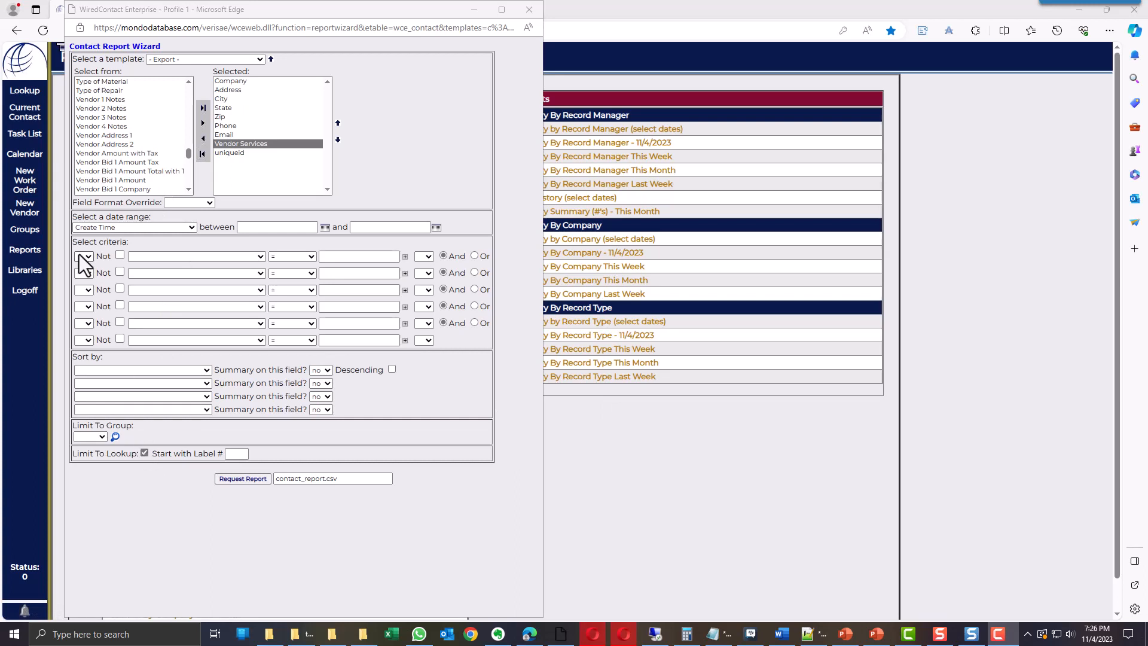
Turn off Limit To Lookup and set the first criterion to Record Type = Vendor.
left_click(144, 454)
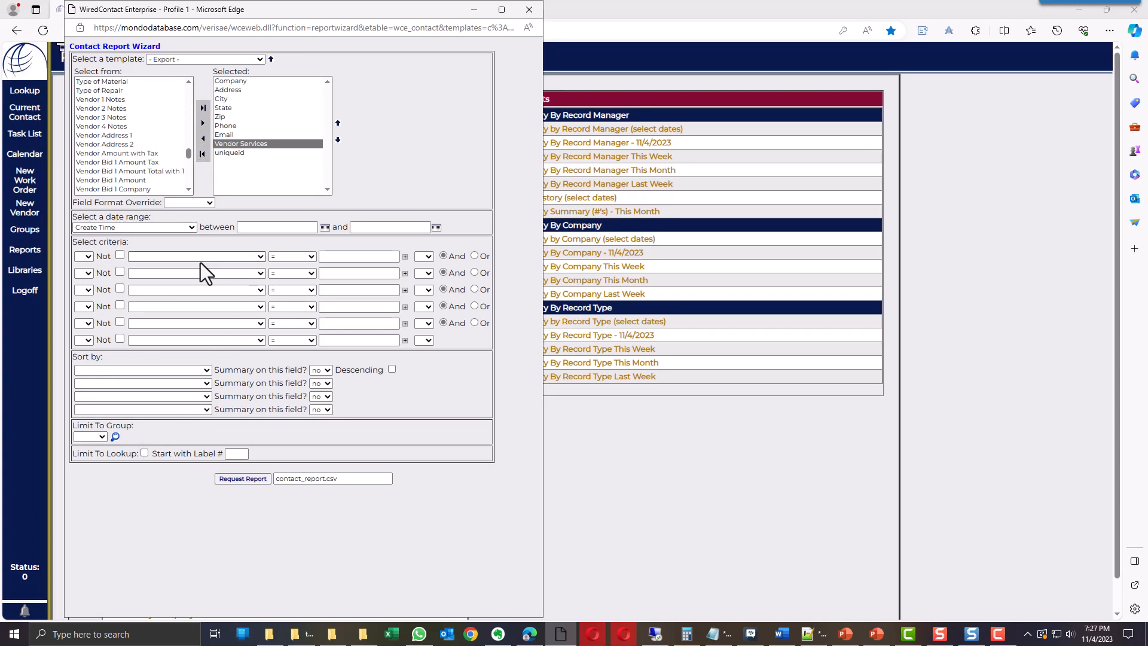
left_click(260, 257)
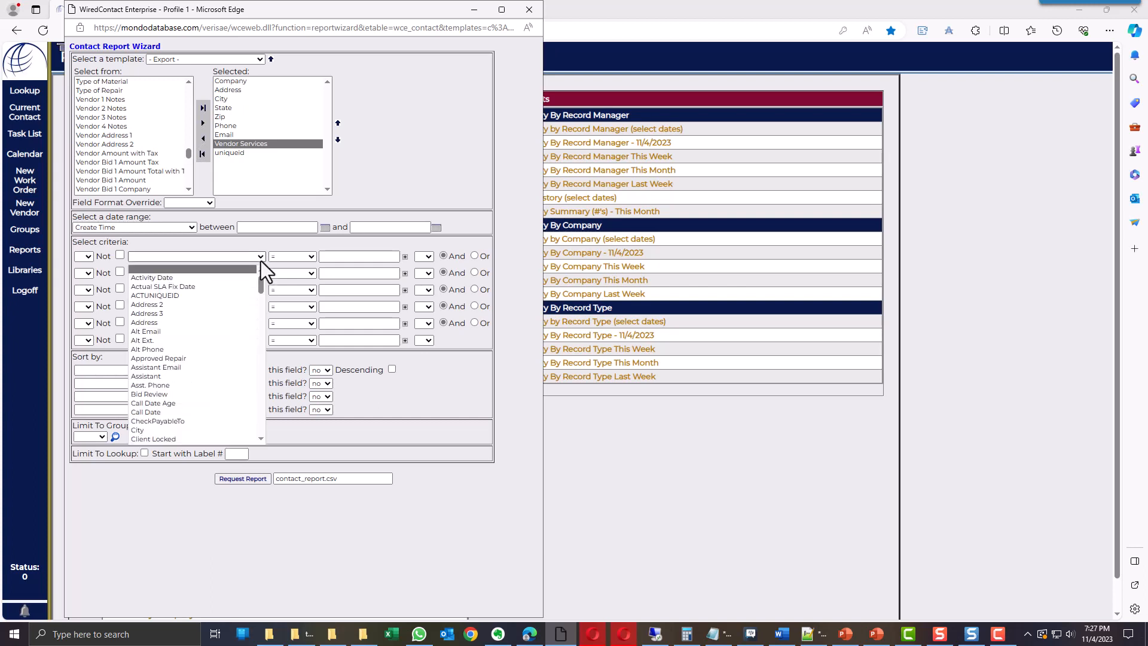
key("r")
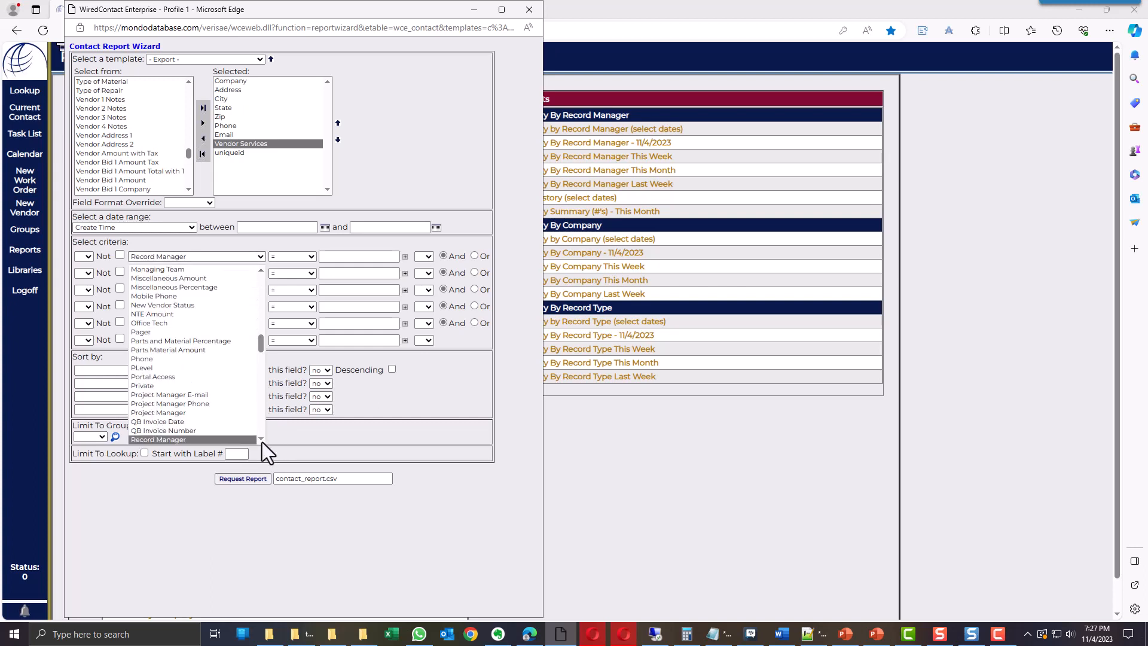
scroll(261, 441, "down", 2)
left_click(185, 414)
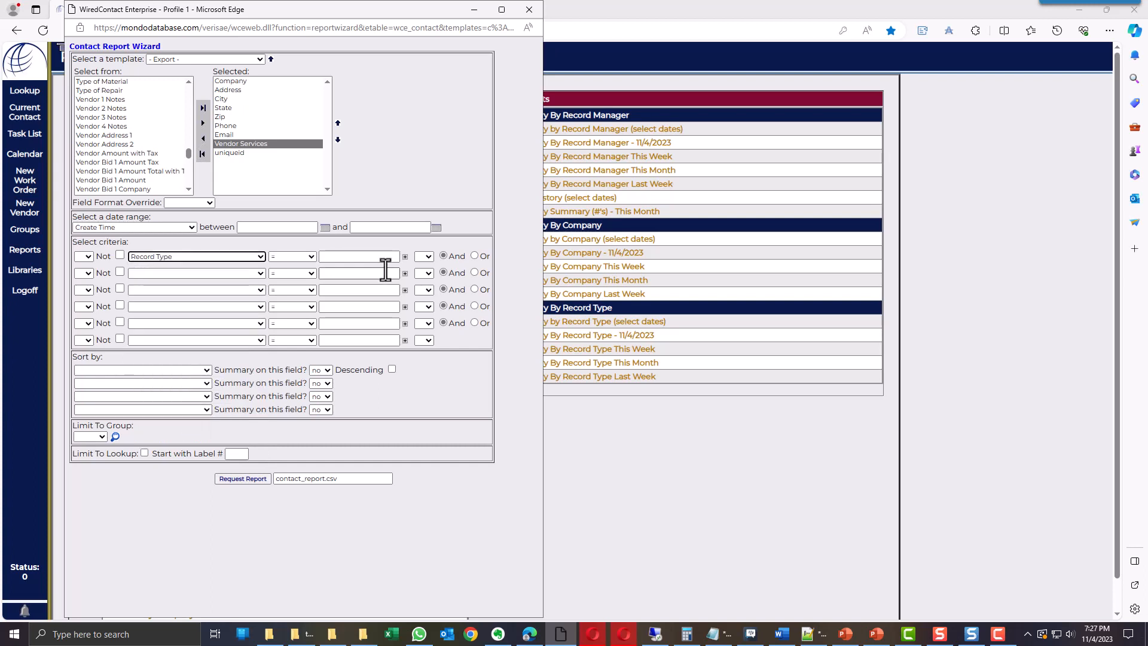
left_click(405, 257)
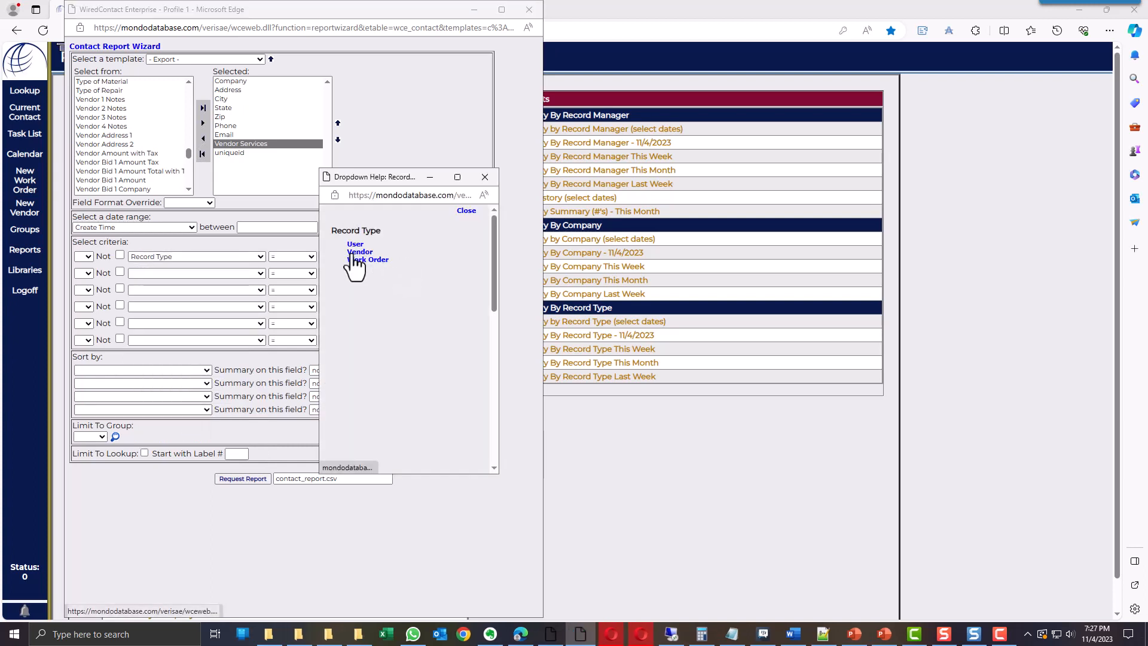
left_click(359, 251)
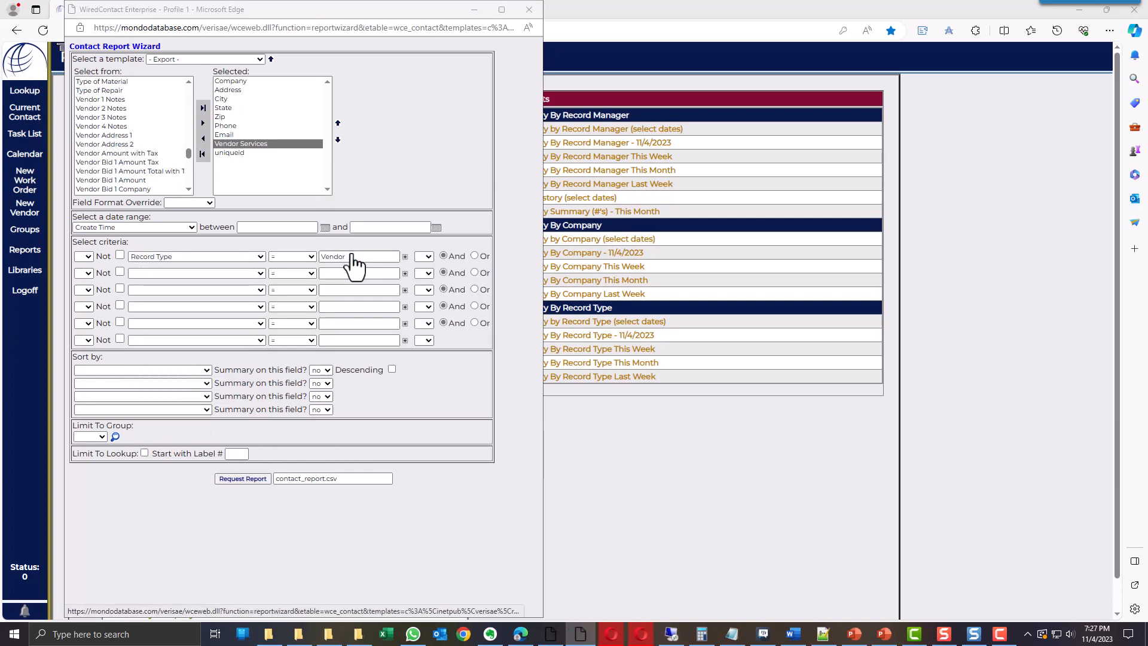
Set the second report criterion to State = FL.
left_click(216, 274)
type("st")
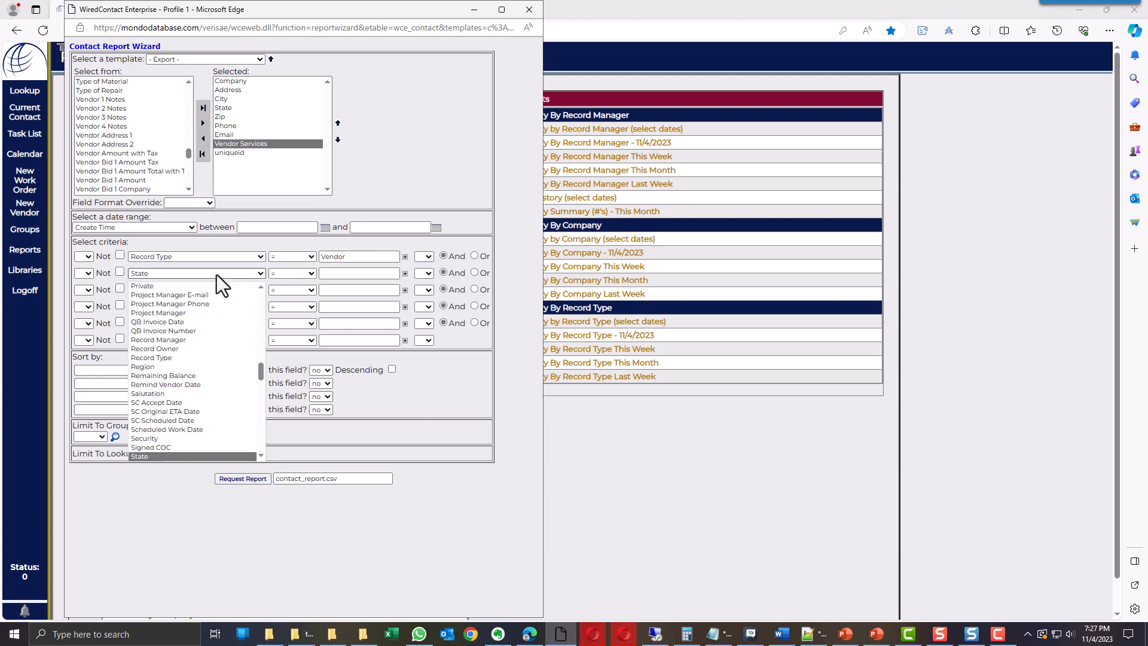
left_click(359, 274)
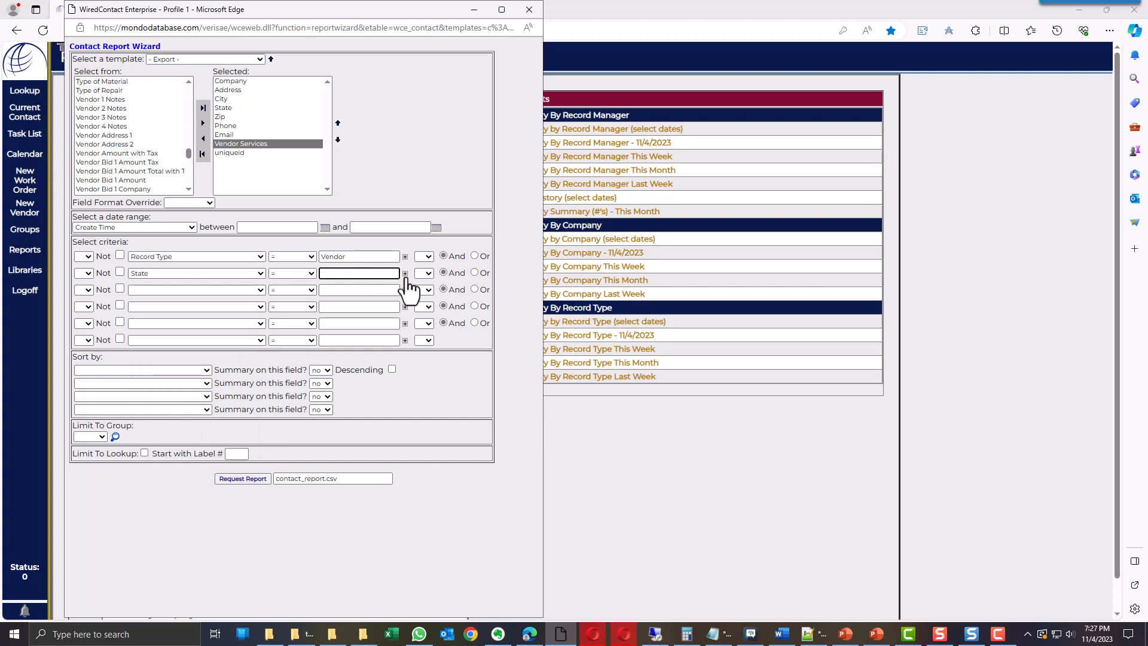
left_click(406, 274)
Sort the report by Company.
left_click(165, 370)
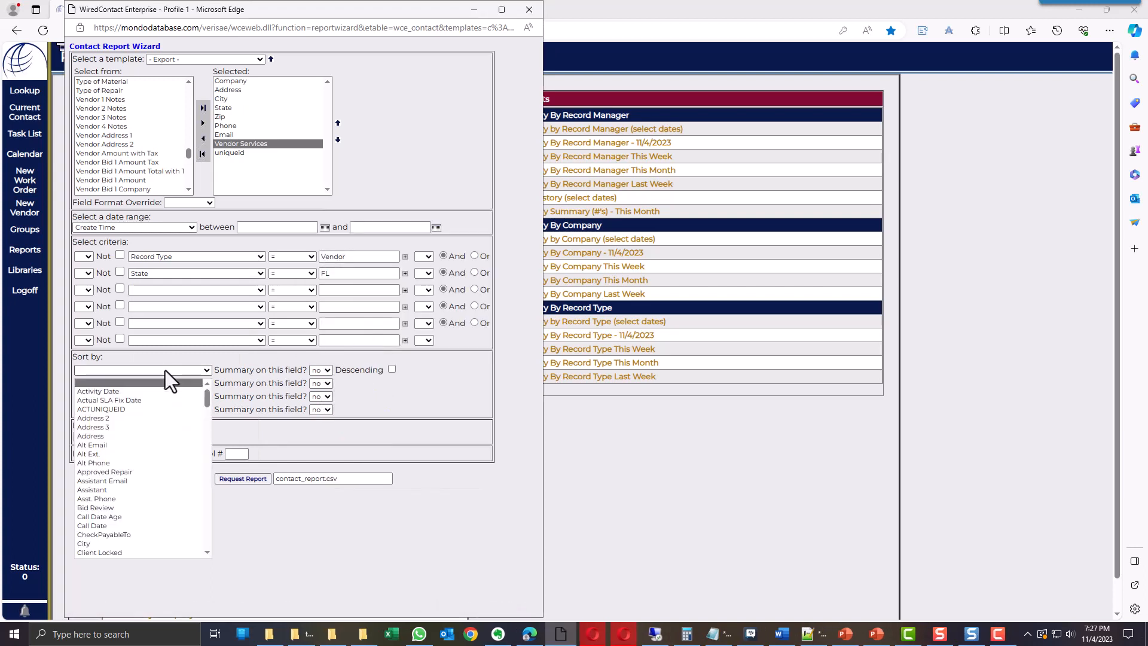
scroll(124, 539, "down", 2)
left_click(167, 471)
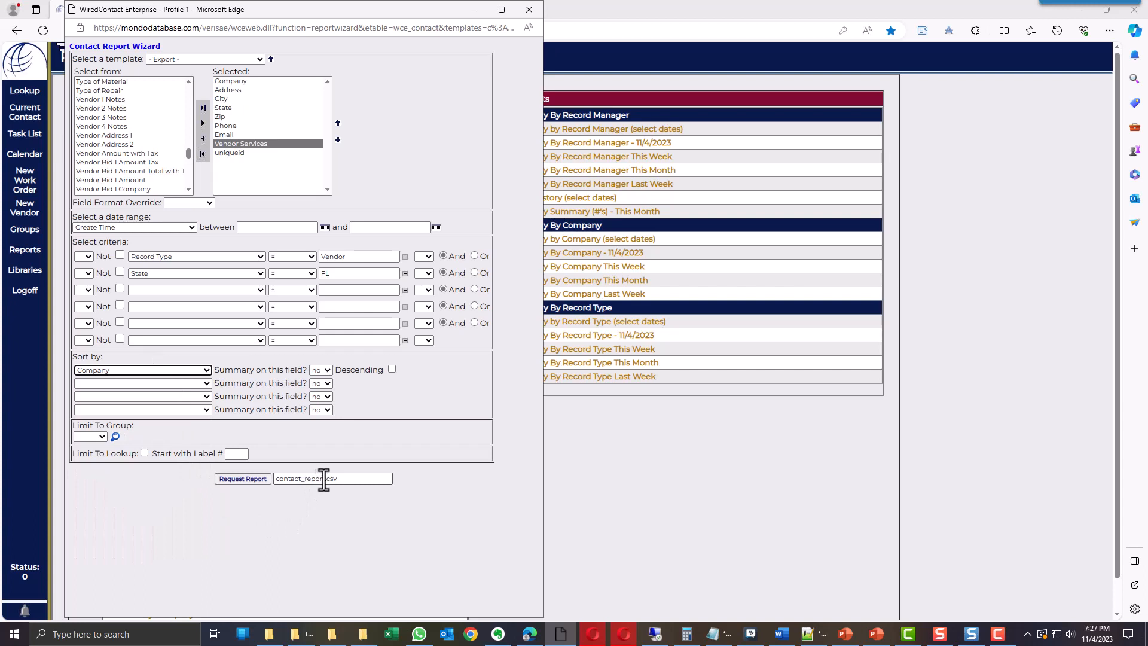
Name the report file florida_vendors.csv and request the report.
left_click_drag(323, 478, 258, 480)
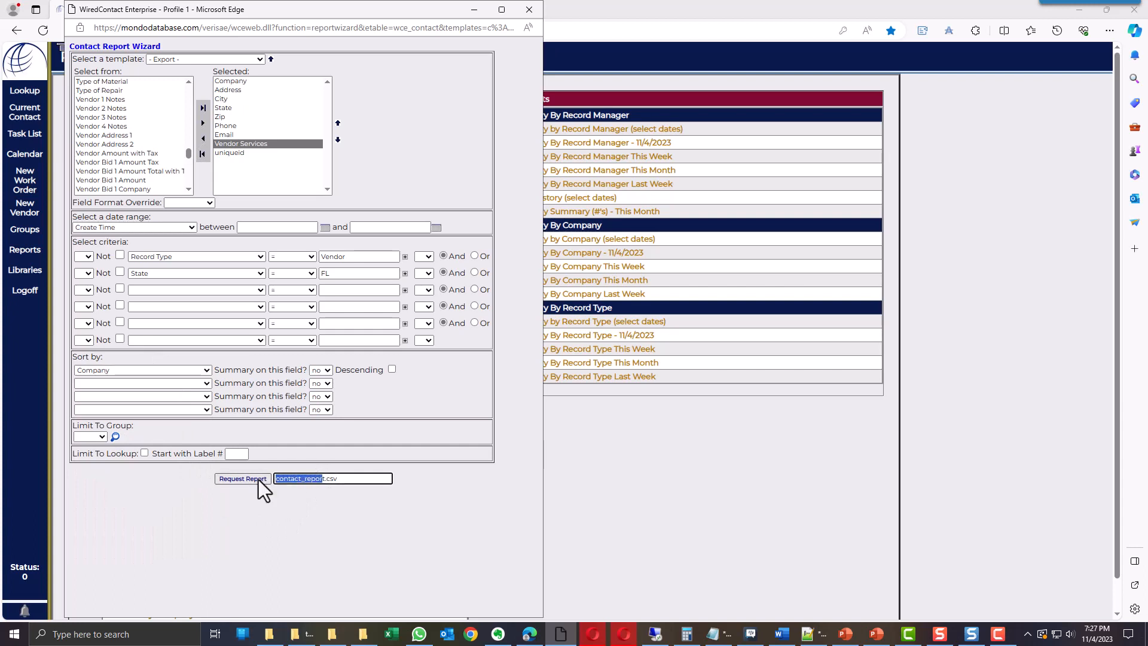
key("BackSpace")
type("florida_vendors")
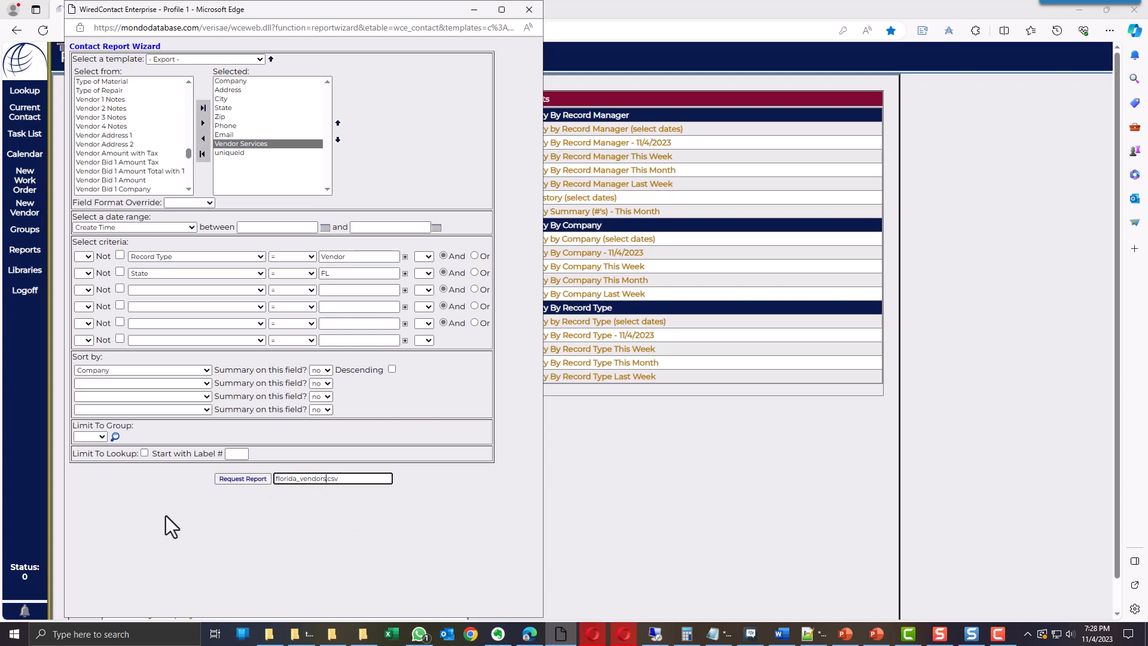
left_click(241, 479)
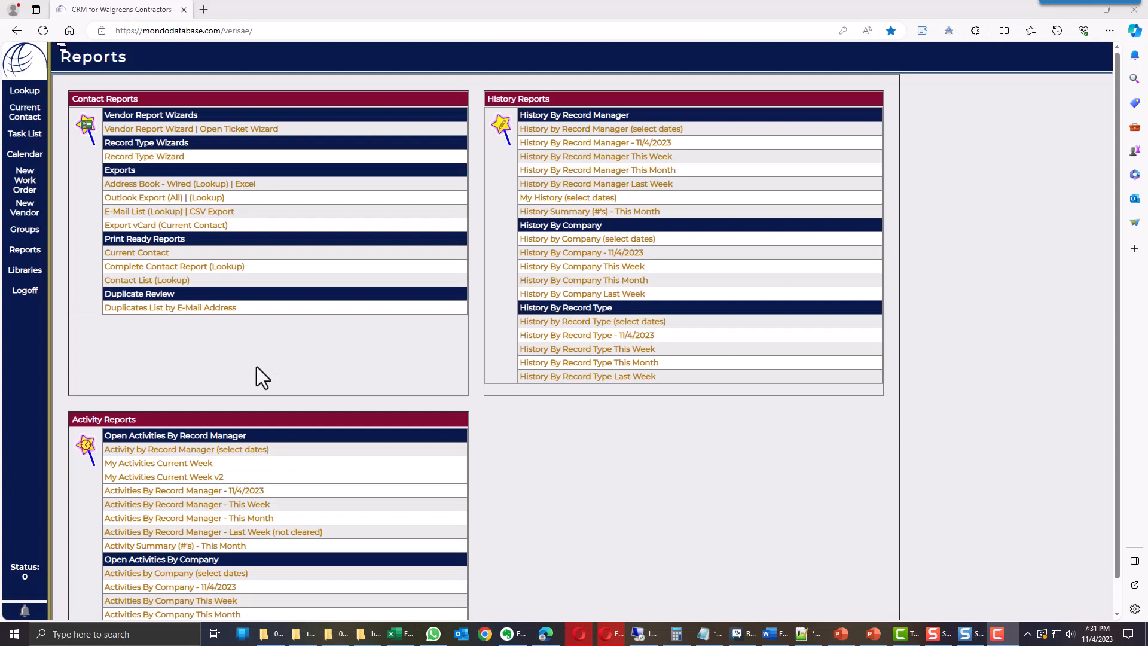
Check the exported files in the personal library's Reports folder, and review the saved Contact Report.tpl settings in My Report Templates.
left_click(31, 279)
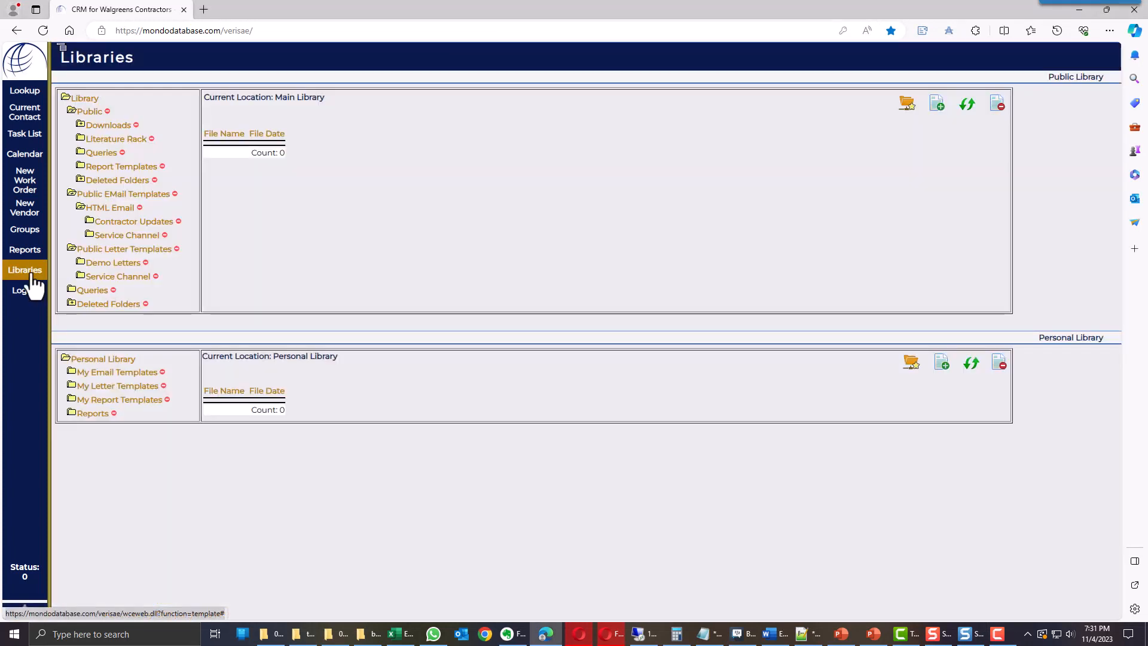
left_click(93, 416)
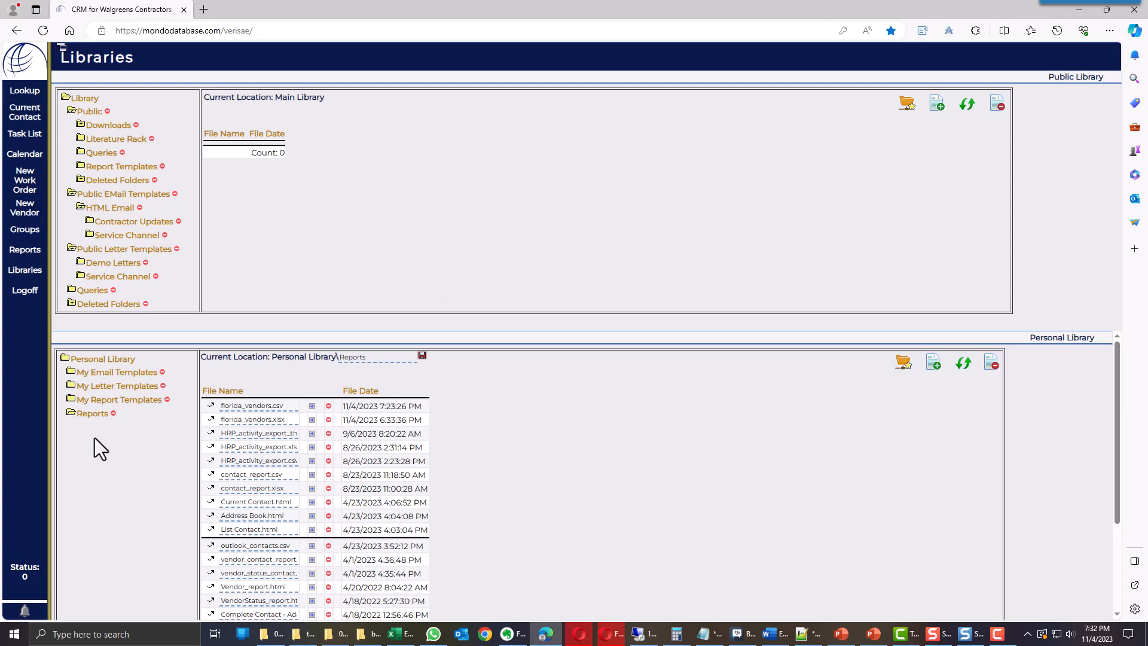
left_click(107, 403)
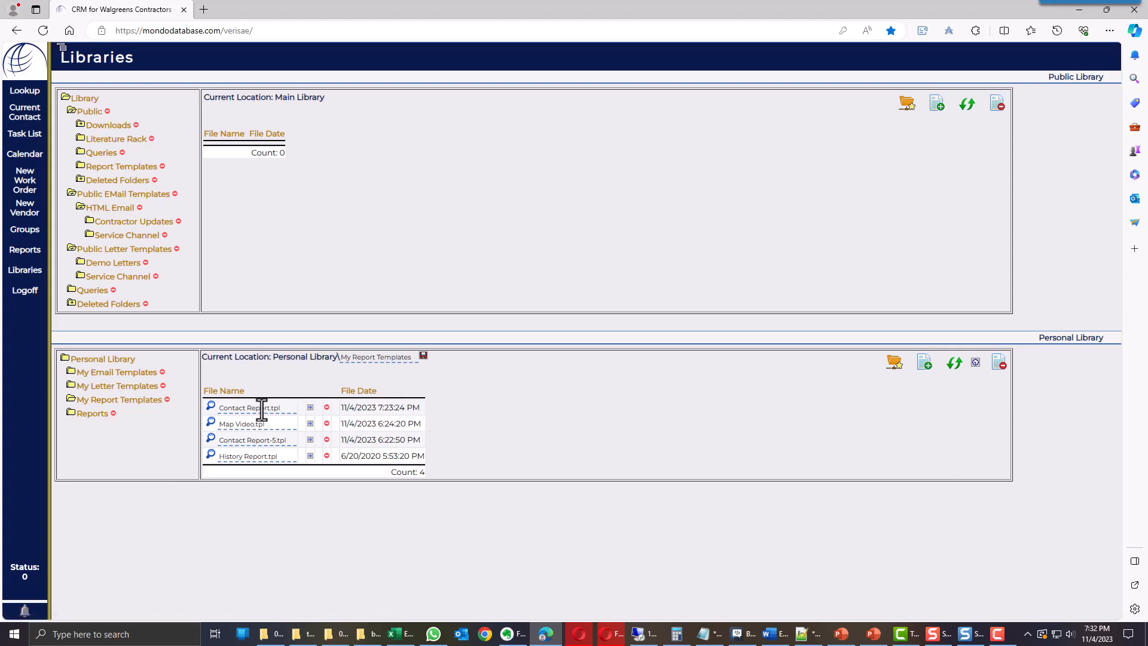
left_click(211, 407)
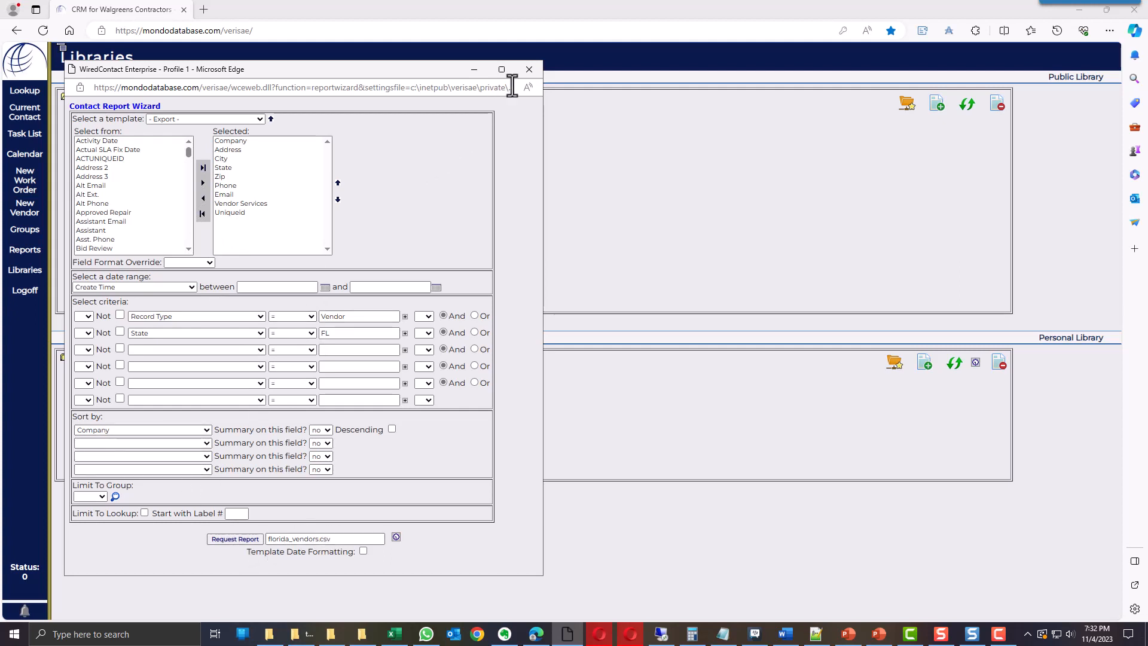
left_click(529, 70)
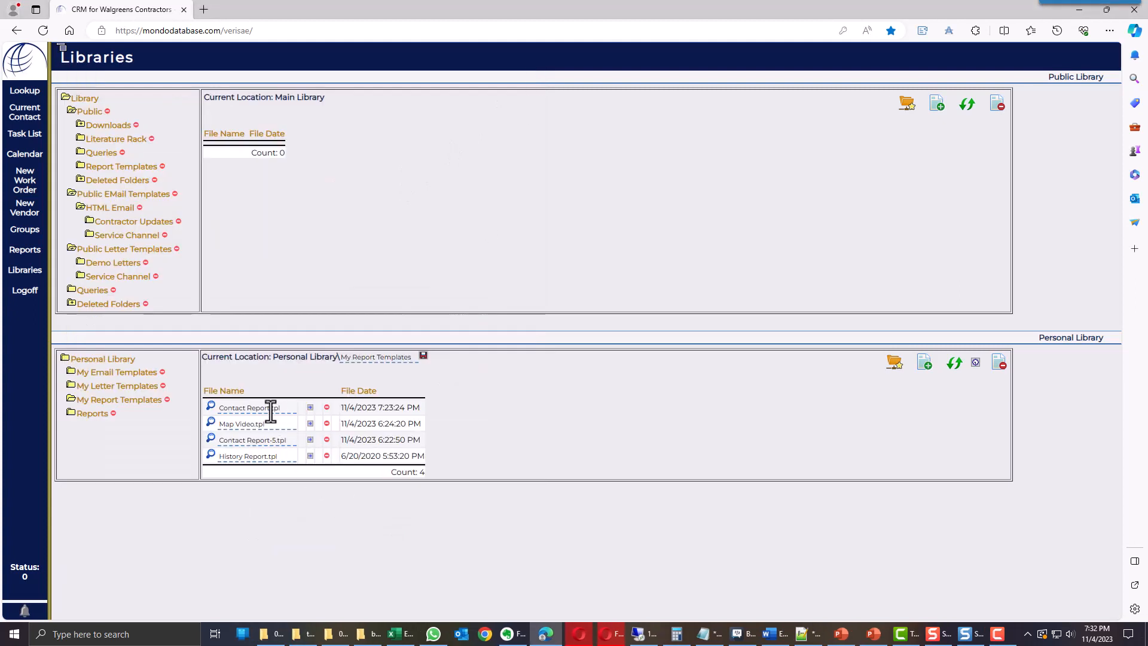
Rename Contact Report.tpl in My Report Templates to a name beginning with "Google My Maps Vendor".
left_click_drag(269, 410, 211, 413)
key("ctrl+v")
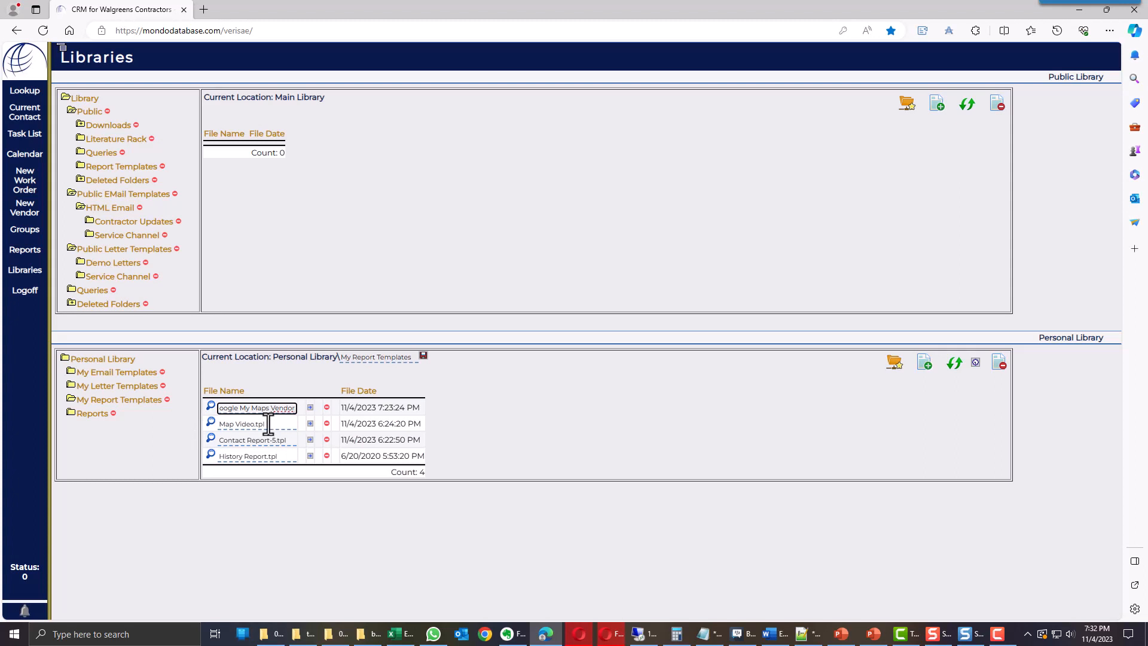
left_click(268, 424)
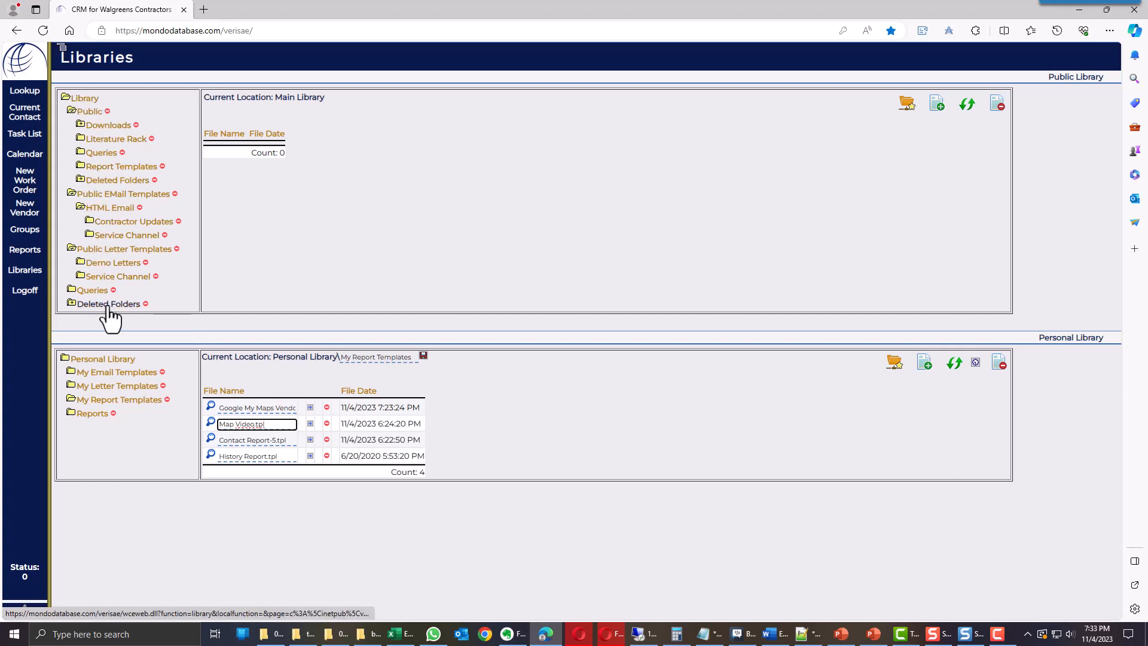
Create a folder named Report Templates inside the Public folder of the public library.
left_click(84, 113)
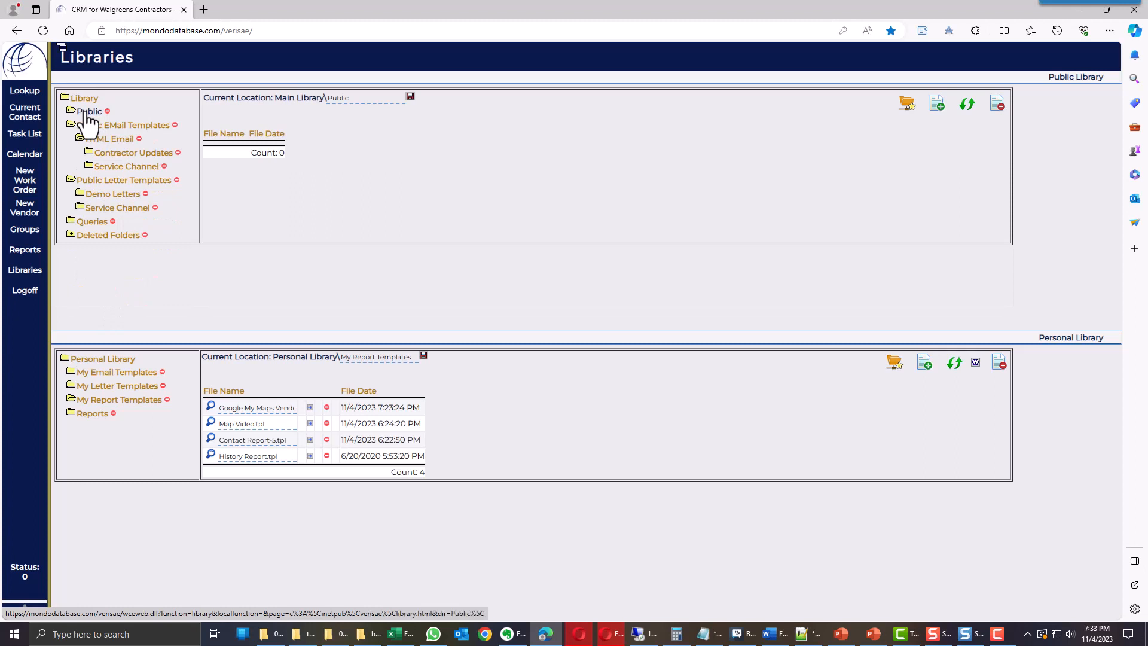
left_click(907, 105)
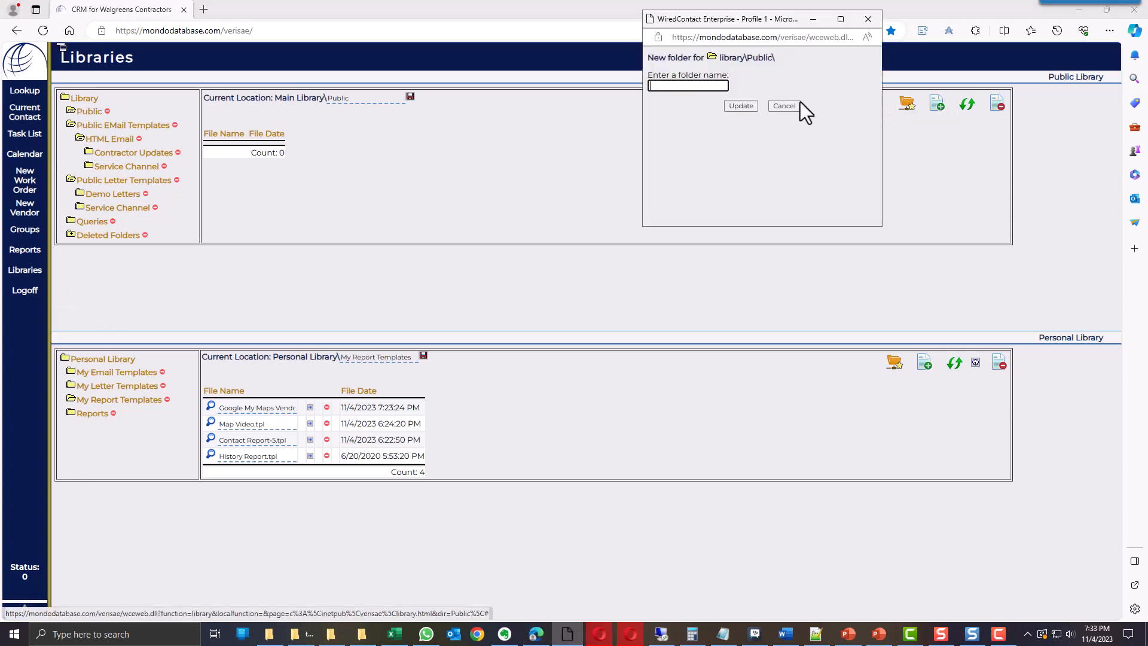
type("Rep")
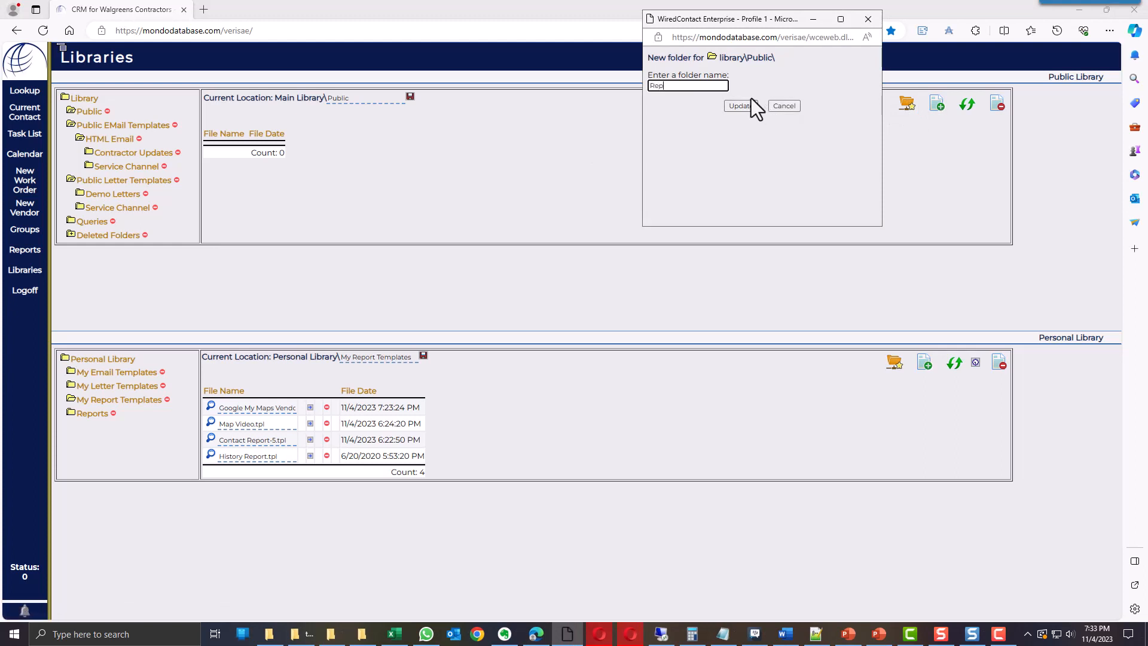
type("ort Templates")
left_click(741, 105)
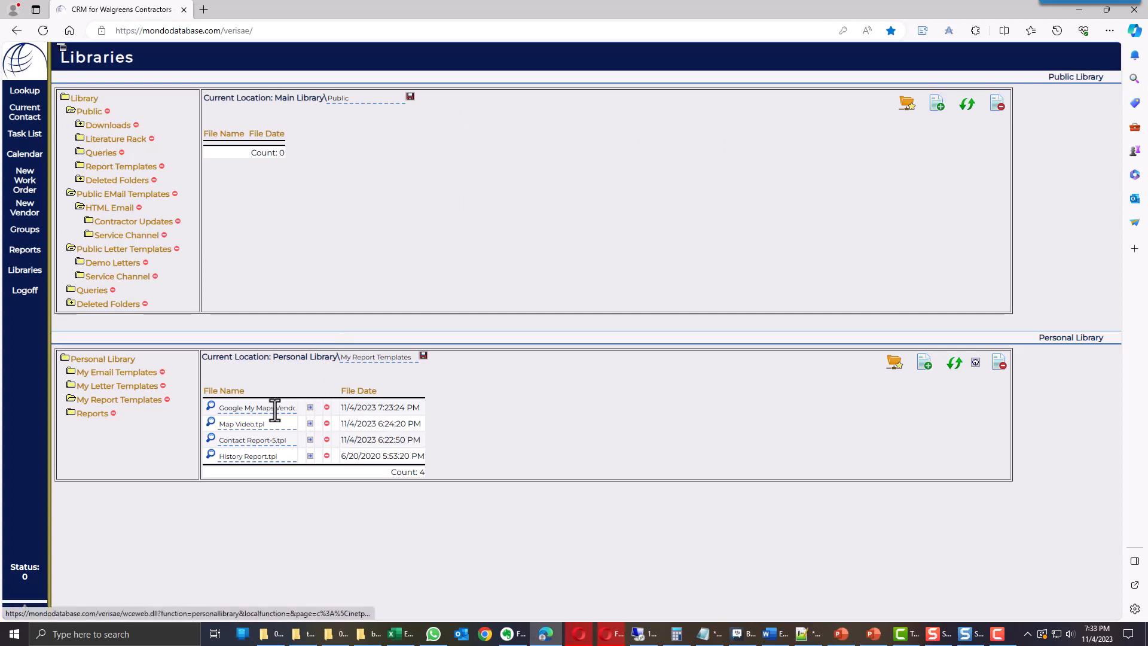
Move Google My Maps Vendor.tpl from My Report Templates to the public library's Report Templates folder and open that folder.
left_click(310, 408)
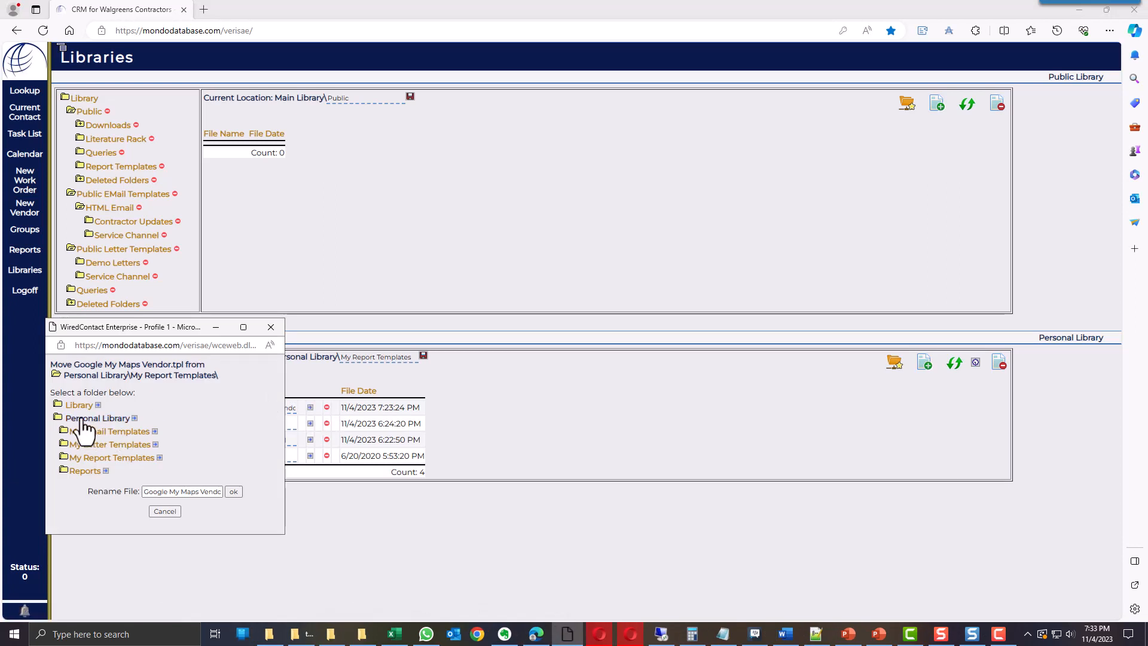
left_click(78, 406)
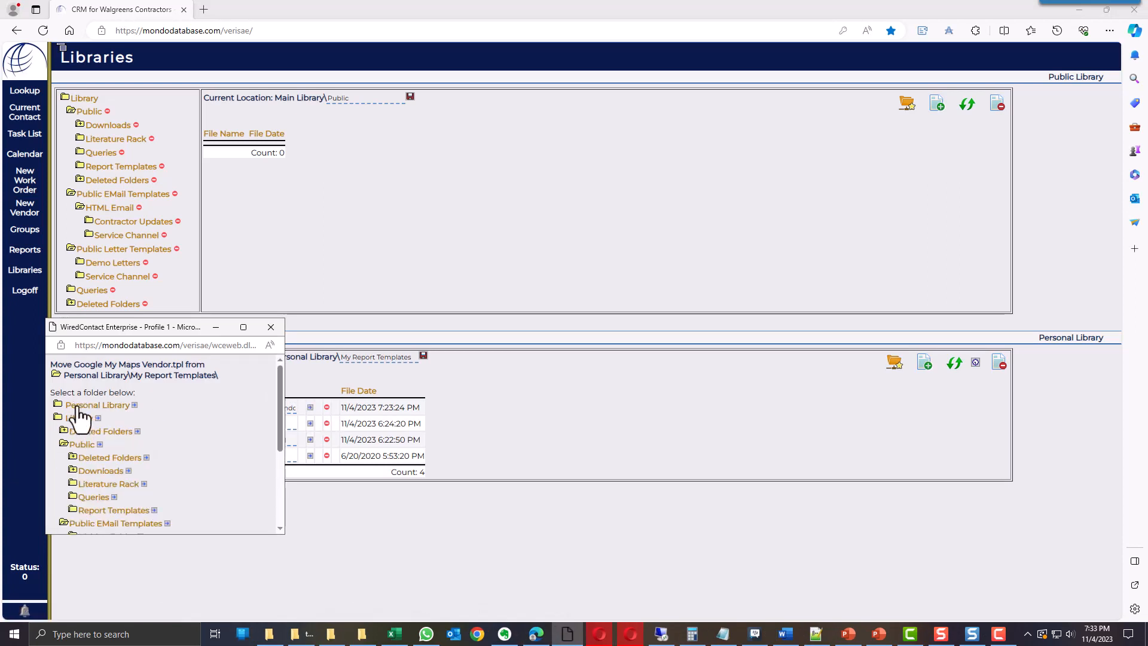
scroll(166, 453, "down", 1)
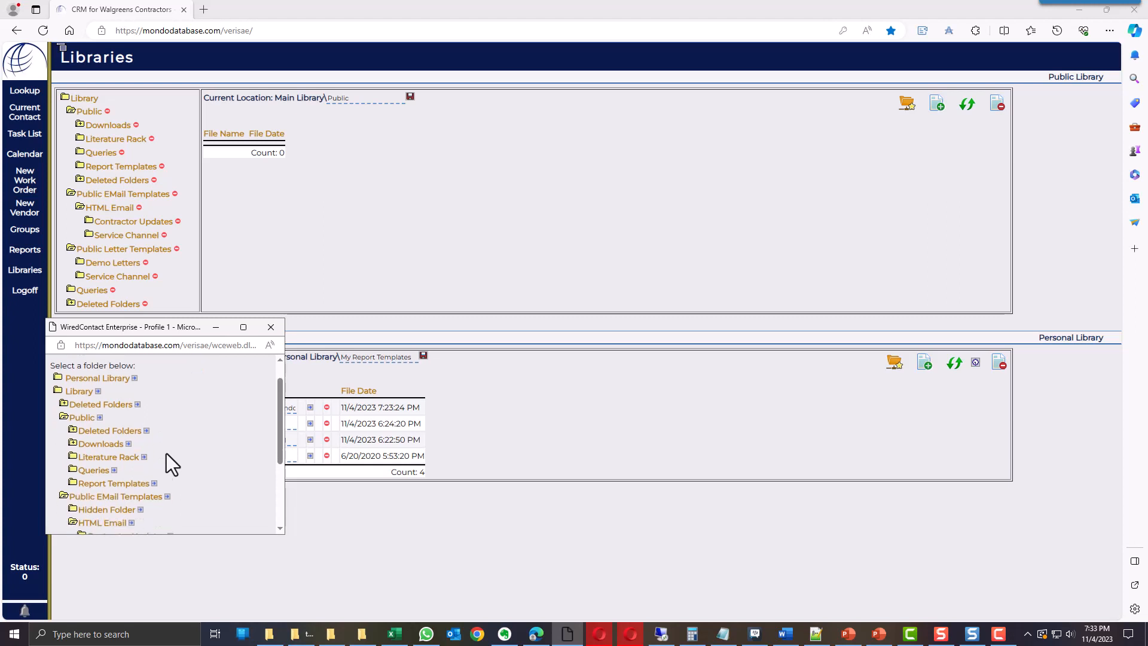
left_click(154, 485)
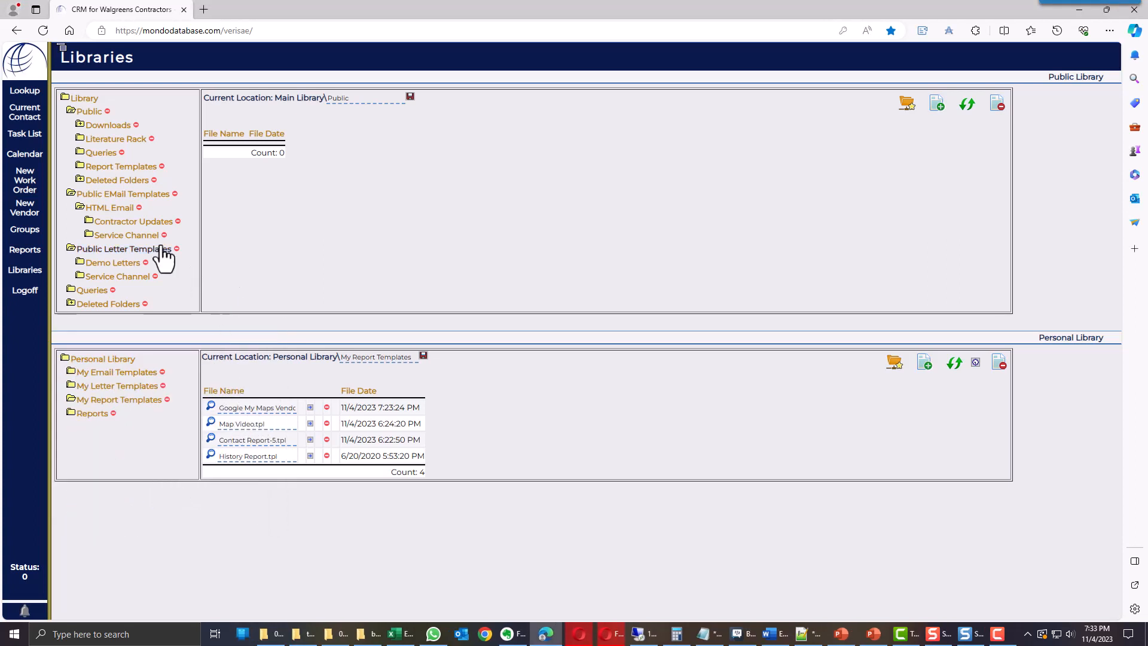
left_click(126, 167)
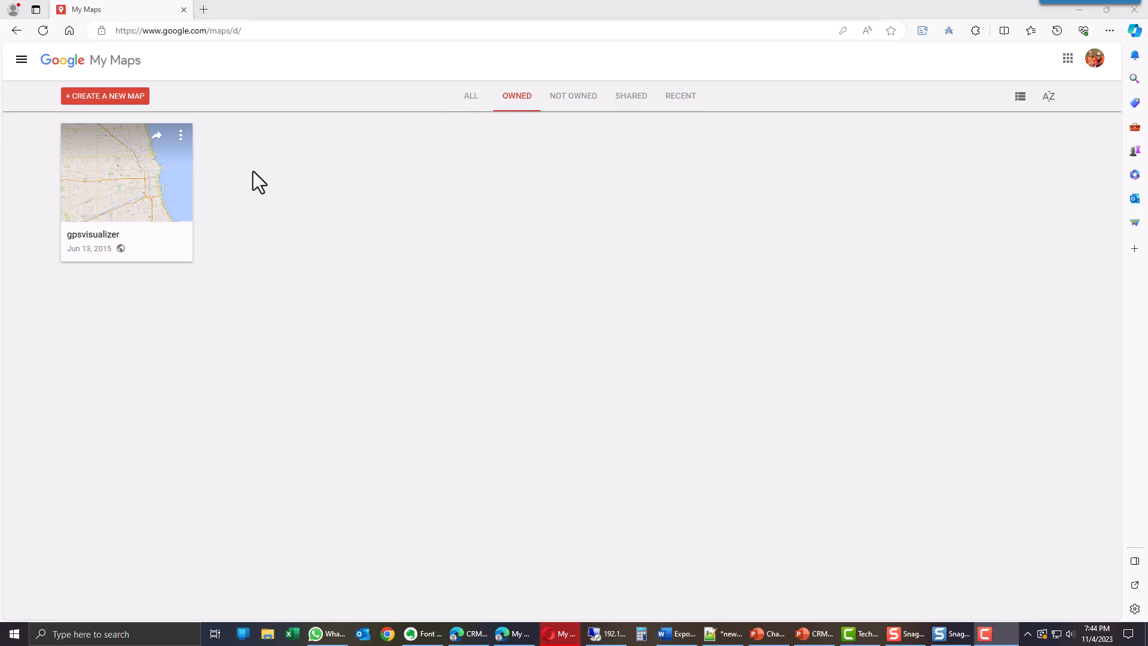
In Google My Maps, create a new map titled MondoCRM Demo Map with the description "Used for the YouTube Training Video".
left_click(135, 98)
left_click(189, 73)
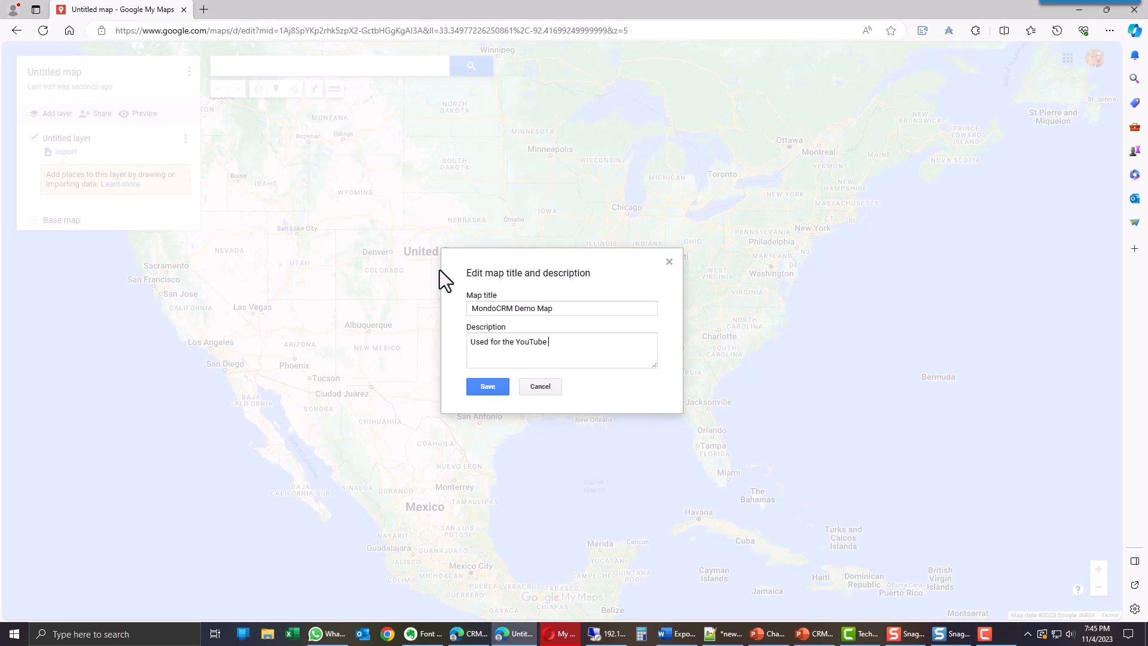
type("Training Video")
left_click(487, 388)
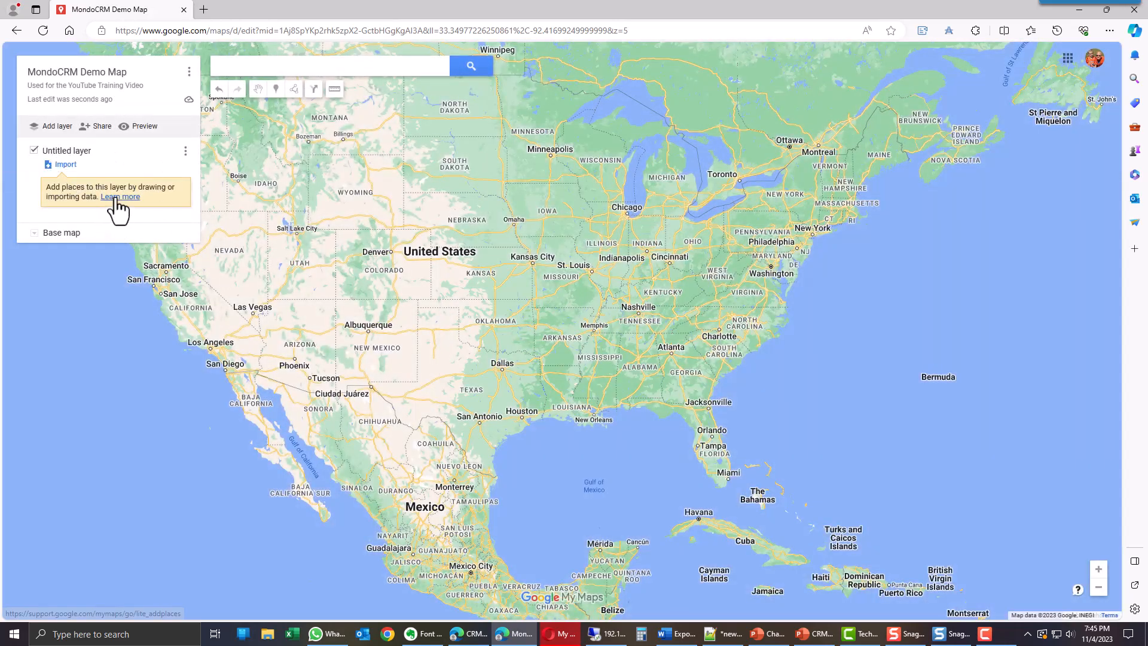
Import florida_vendors.csv from the Downloads folder into the map's untitled layer.
left_click(67, 166)
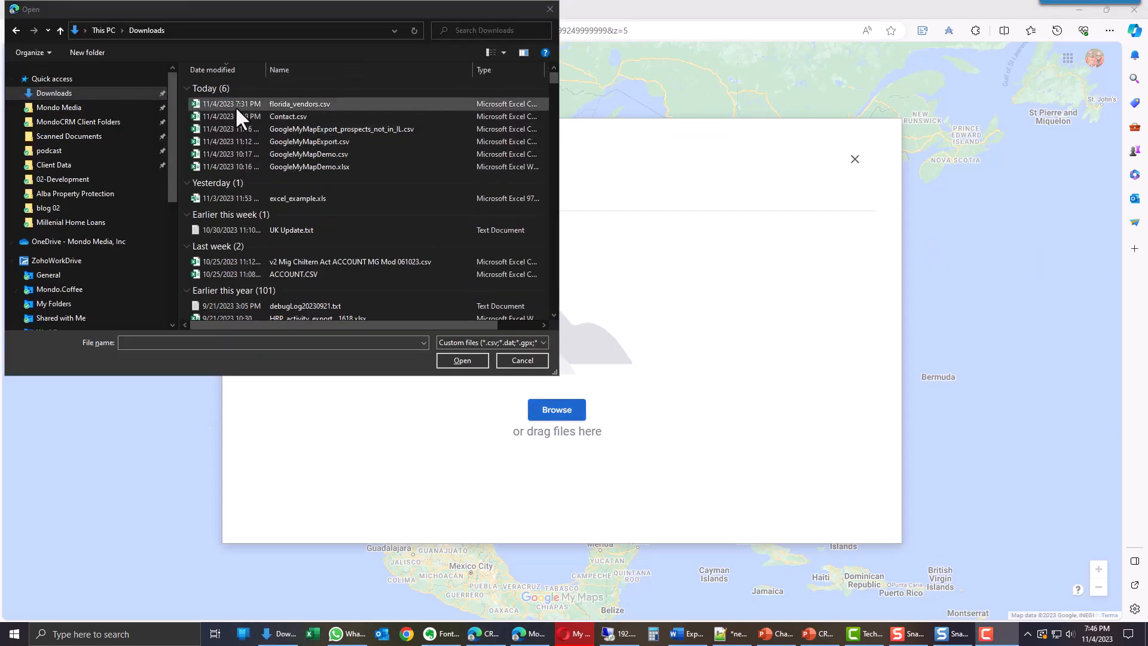
left_click(236, 105)
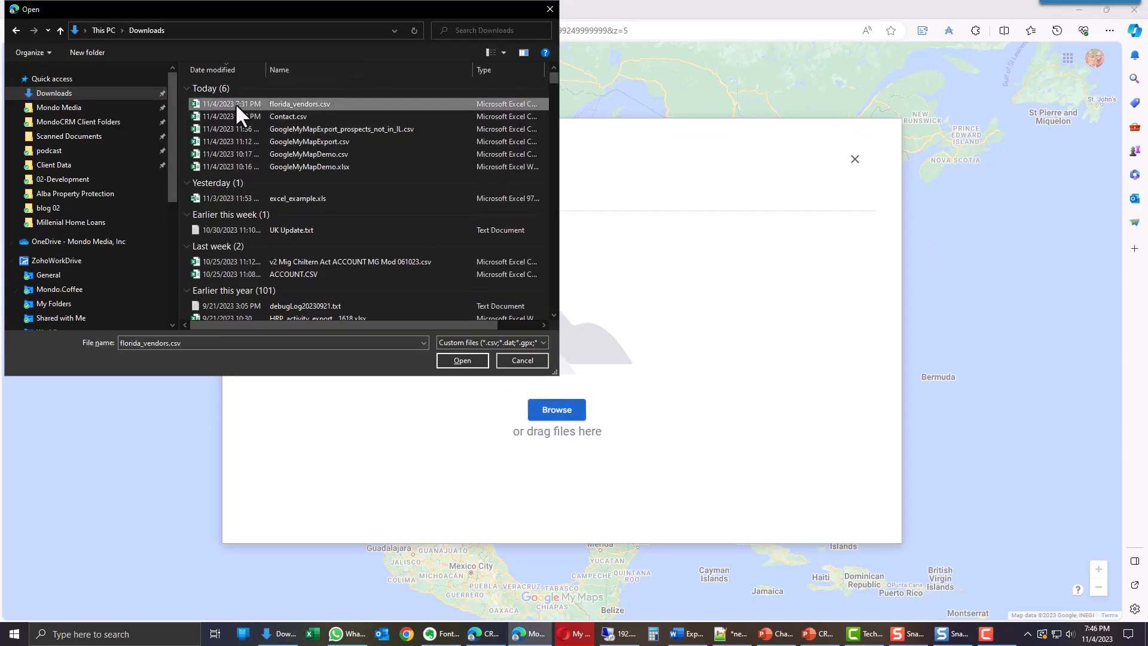
left_click(460, 360)
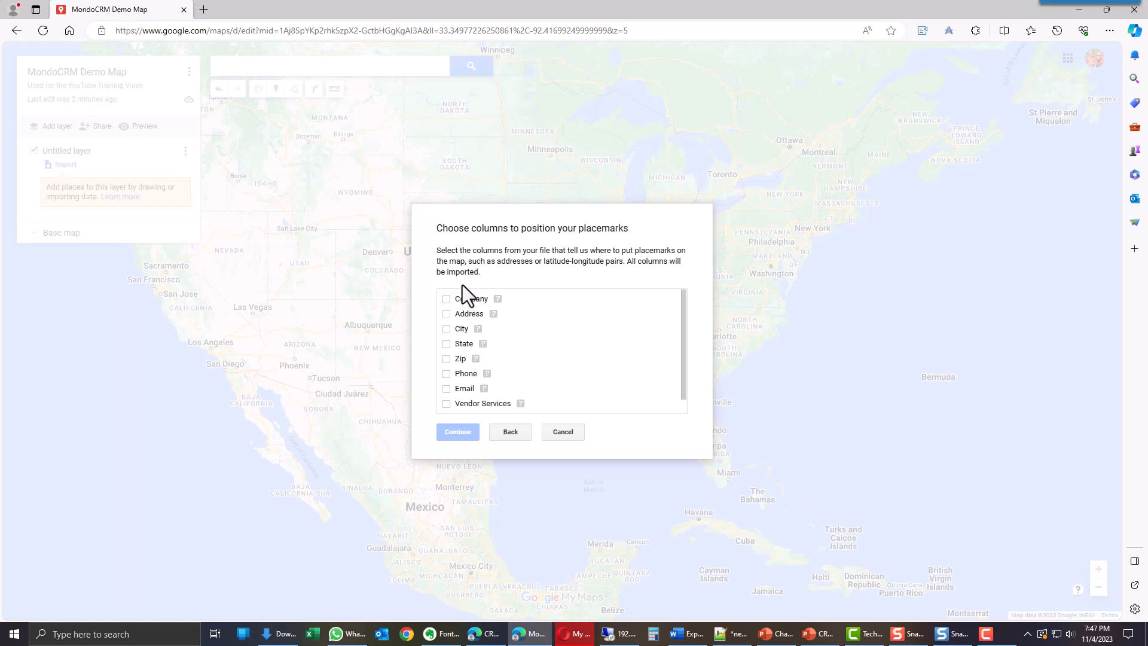
Position the imported placemarks by Address, City, State and Zip, and title the markers by Company.
left_click(446, 313)
left_click(445, 329)
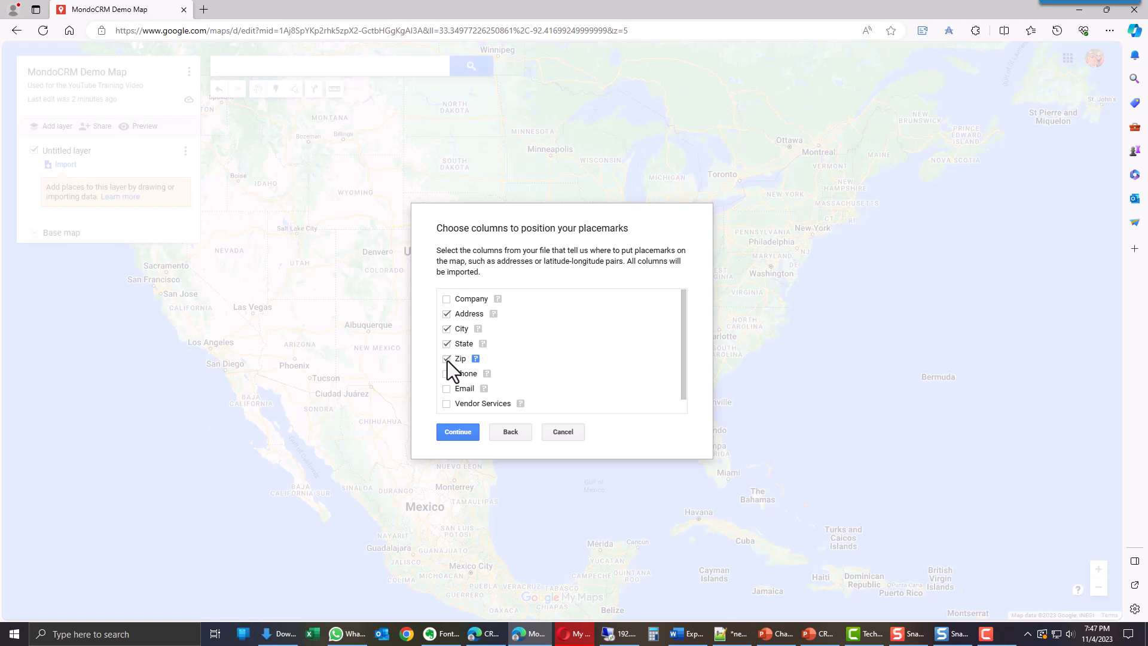
left_click(461, 431)
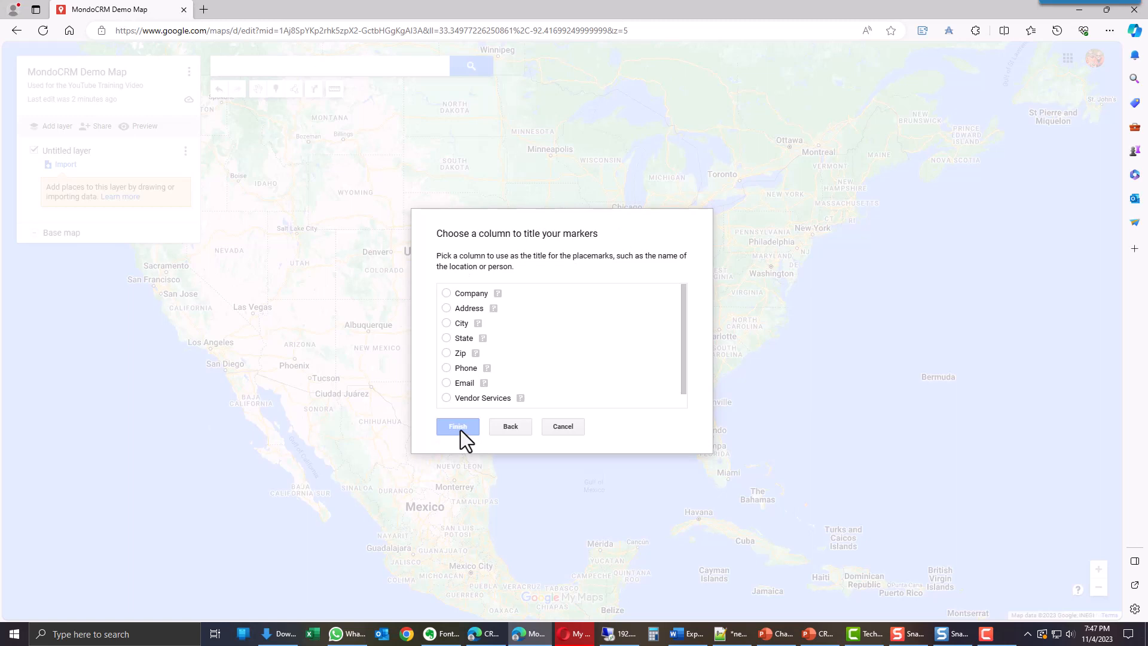
left_click(447, 294)
left_click(456, 427)
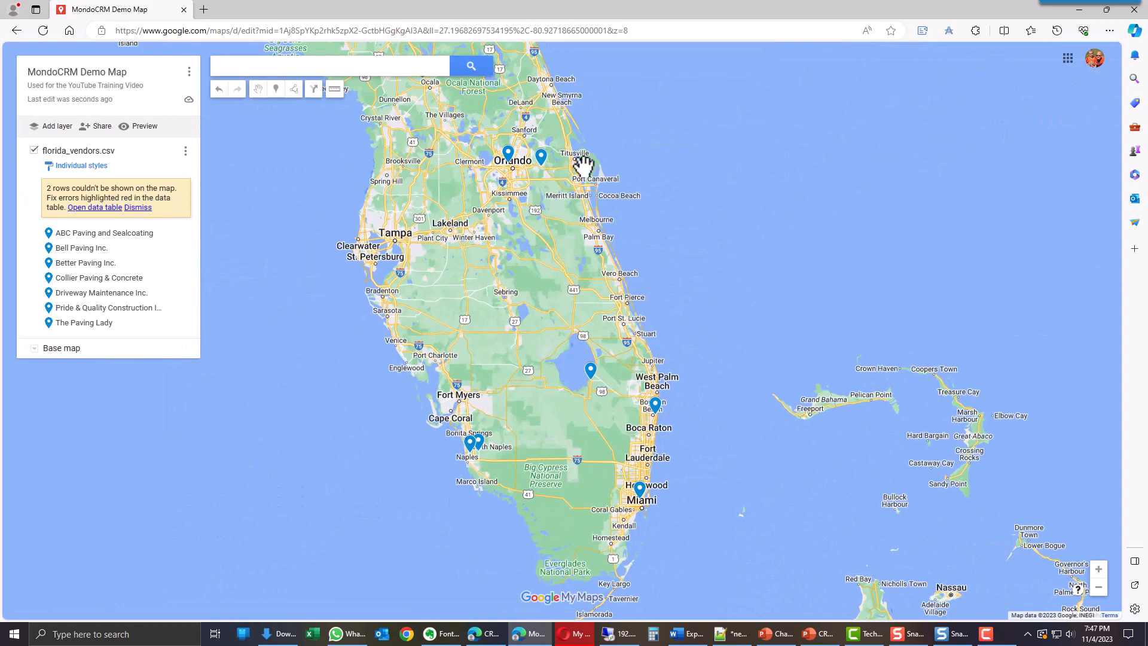
Check the vendor details behind the two Orlando markers and the markers in southern Florida.
left_click(507, 158)
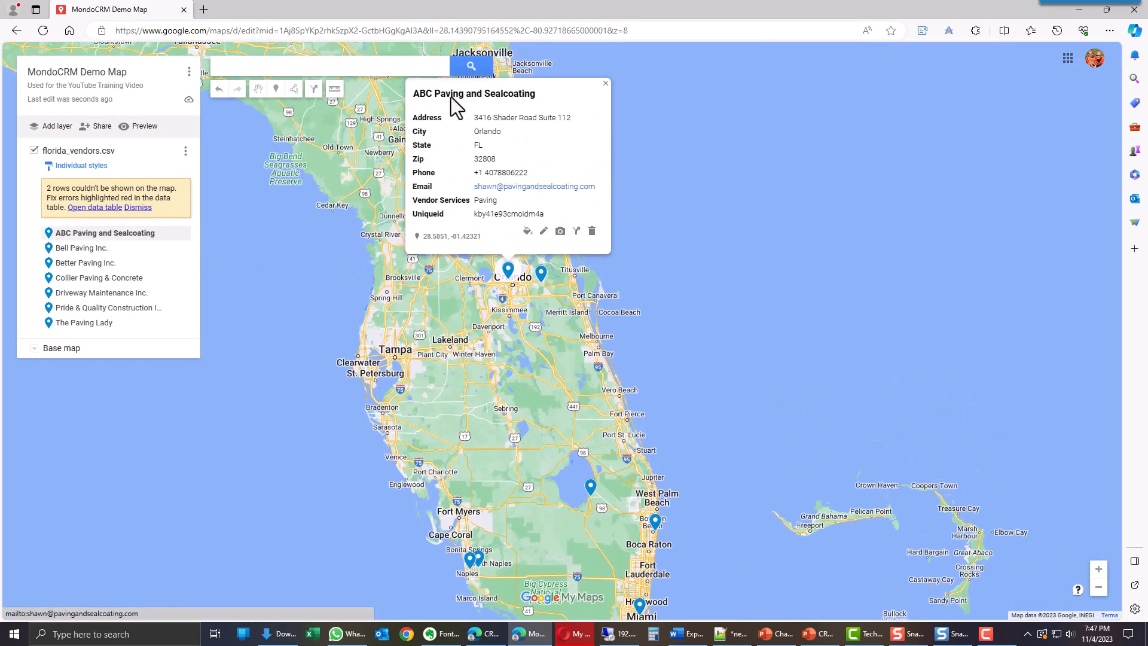
left_click(541, 276)
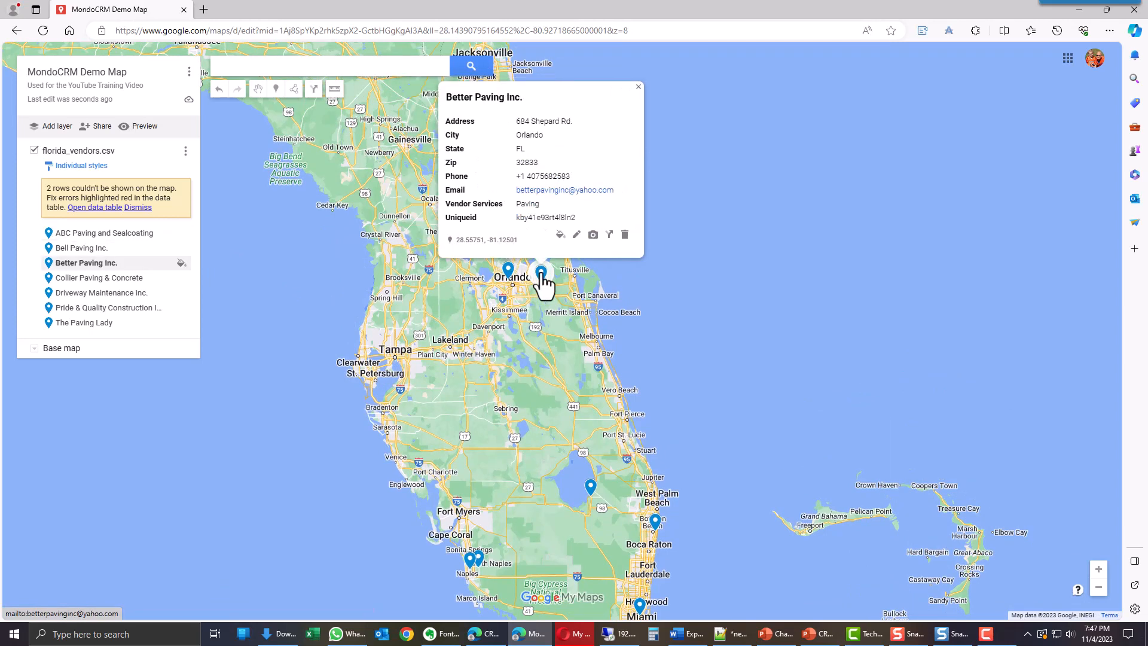
left_click(655, 525)
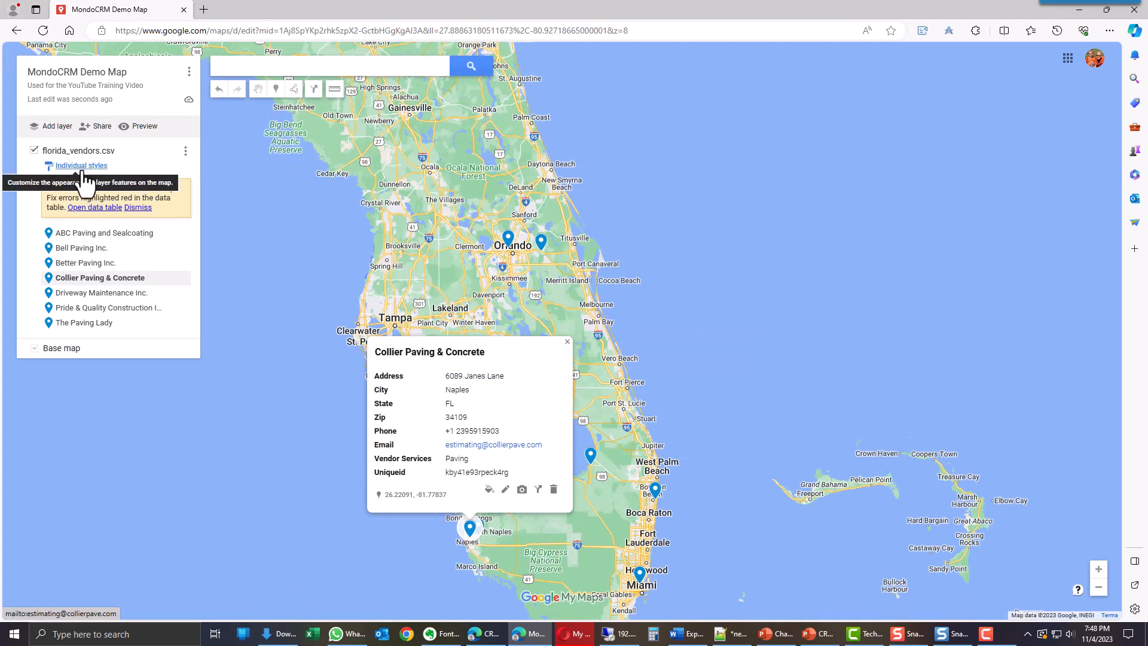
Review the layer's data table, examining the company, address and city of the rows flagged with errors and the Uniqueid column.
left_click(84, 207)
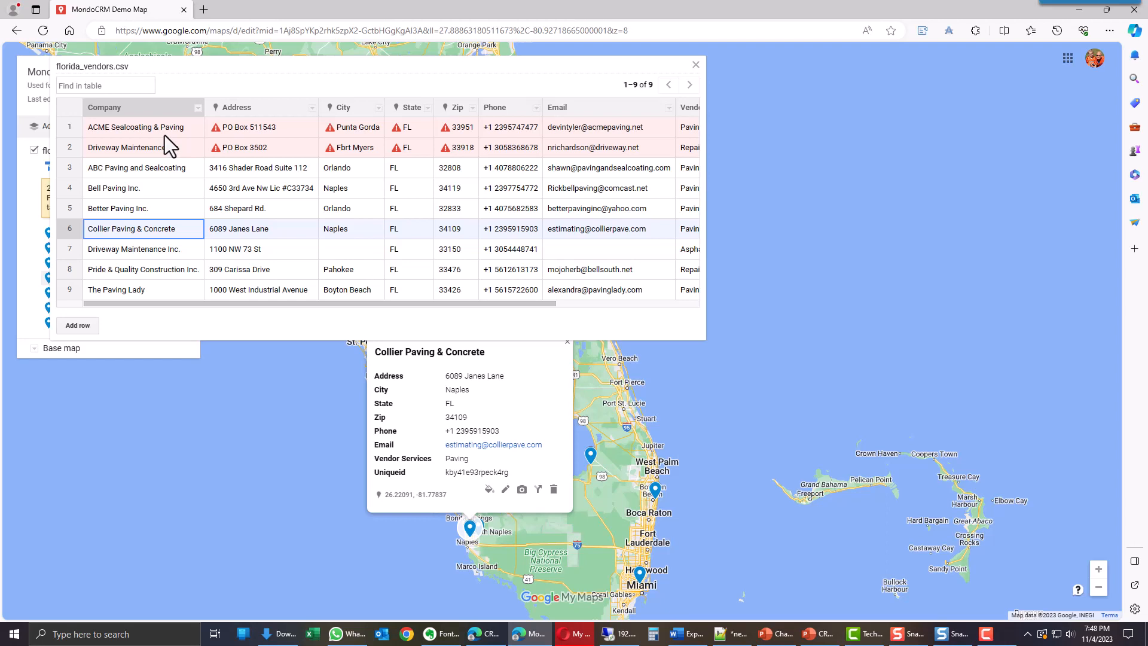
left_click(168, 129)
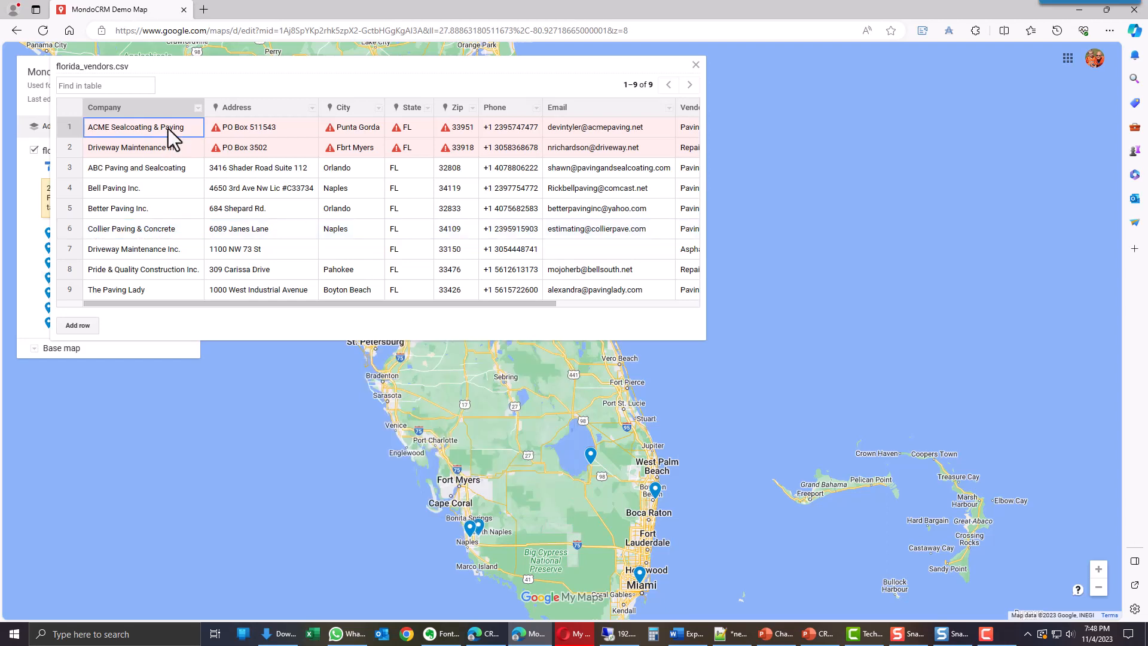
left_click(274, 152)
left_click(276, 127)
left_click(278, 145)
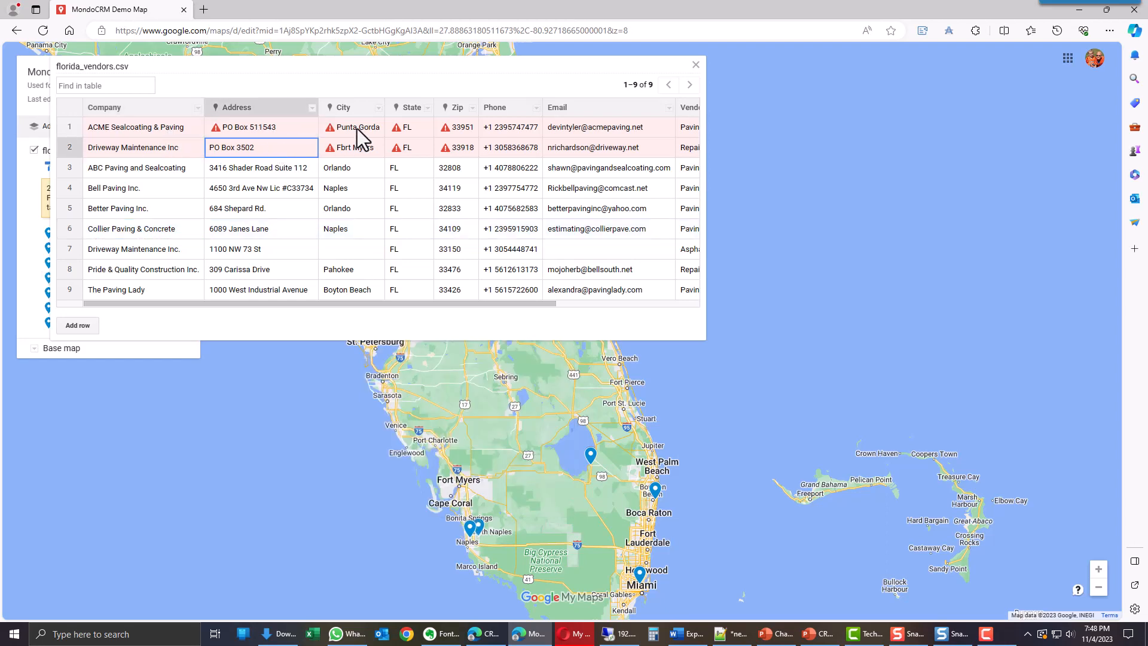
left_click(357, 128)
left_click(358, 153)
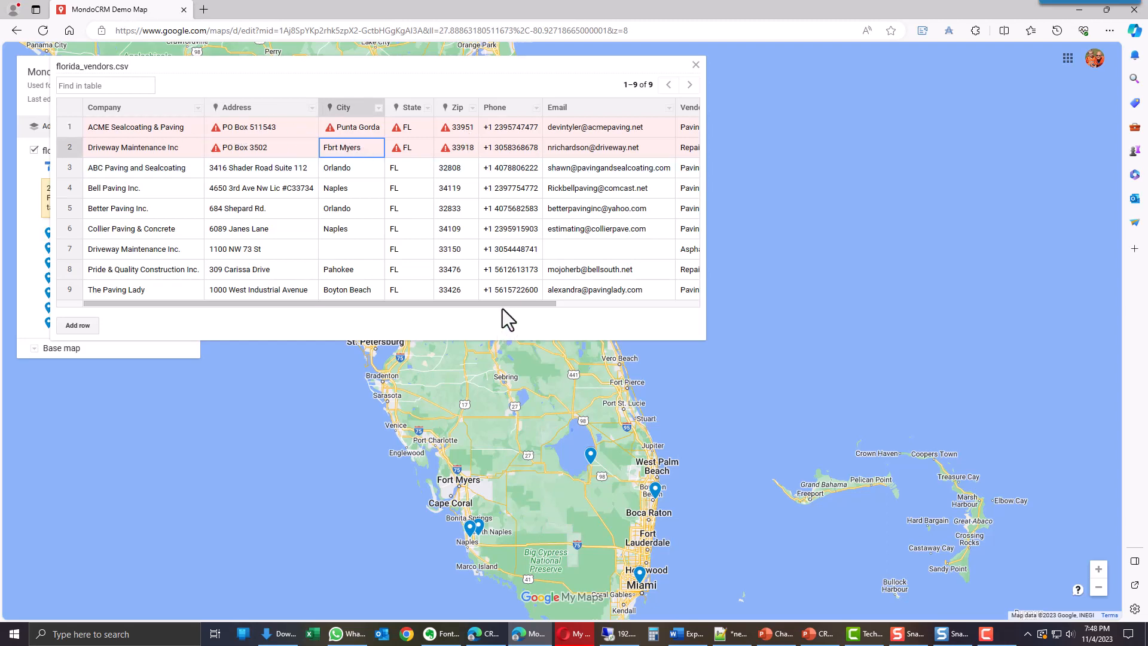
left_click_drag(441, 302, 630, 236)
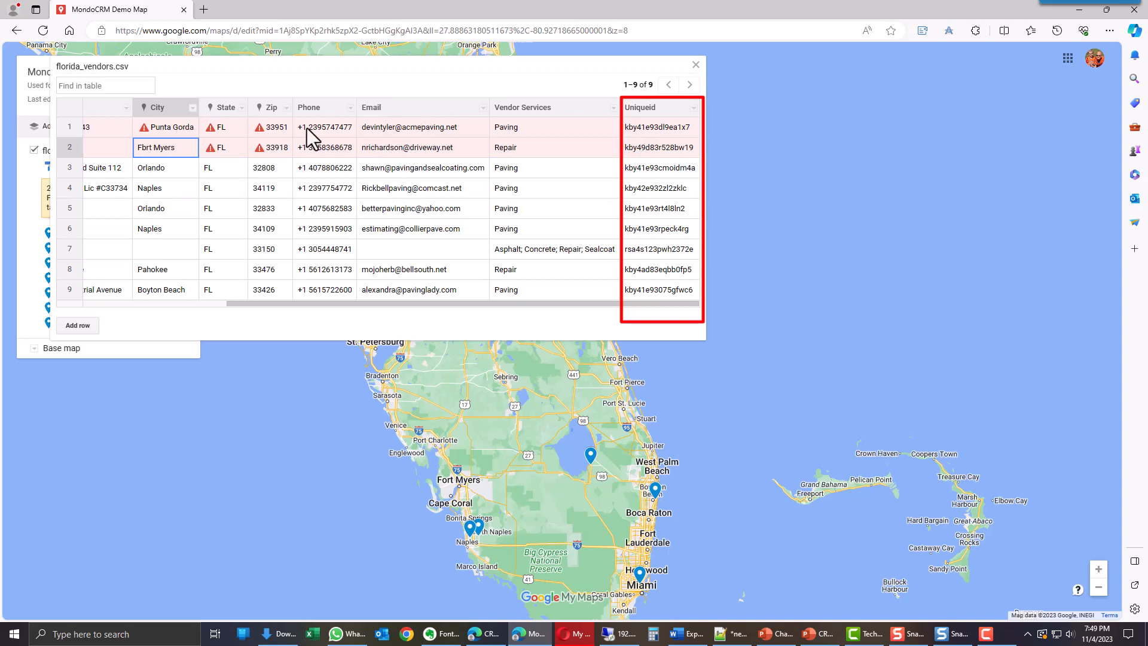
left_click(696, 65)
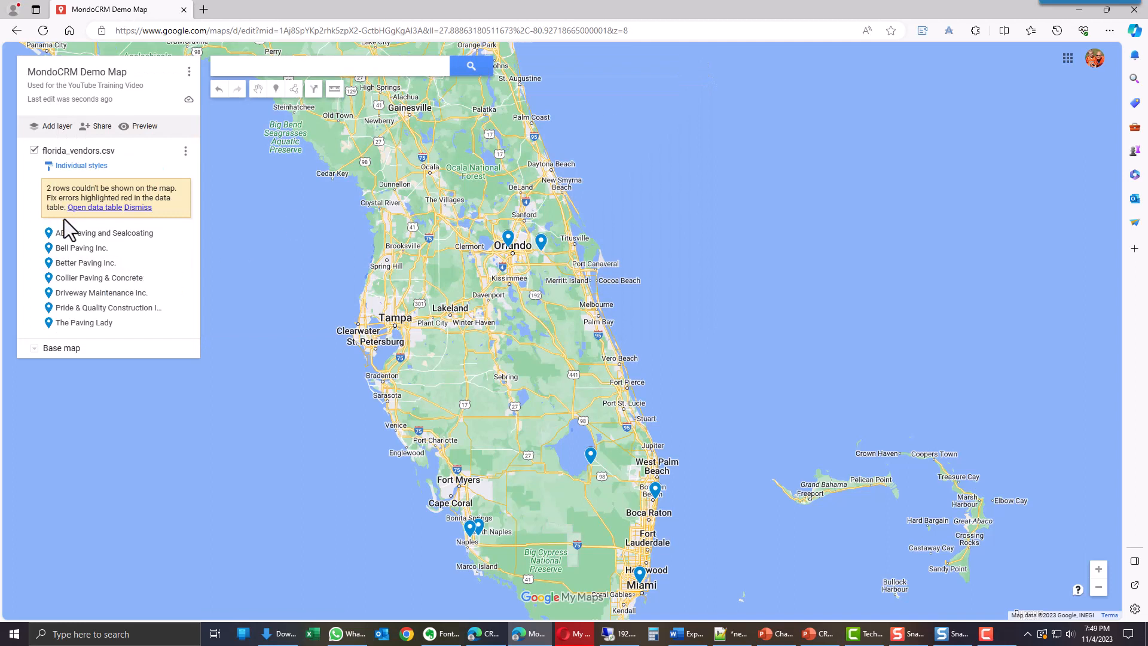
Rename the florida_vendors.csv layer to WiredContact Sample.
left_click(186, 154)
left_click(111, 172)
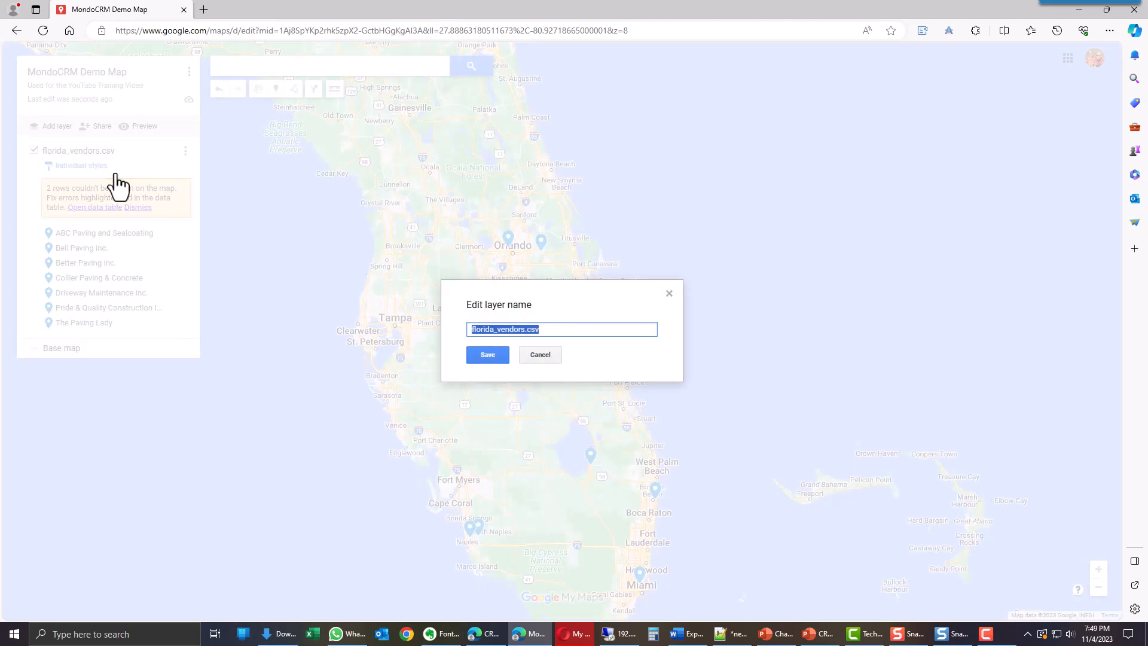
type("WiredContact Sample")
key("Return")
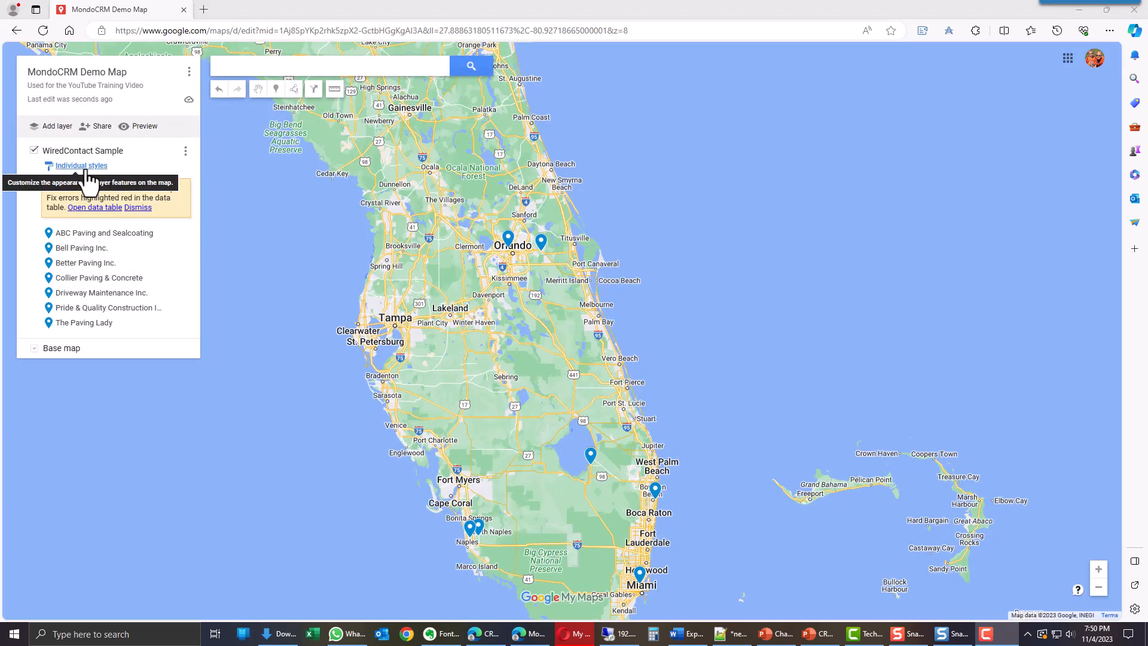
Group the layer's places by Vendor Services and label the markers with Vendor Services.
left_click(86, 168)
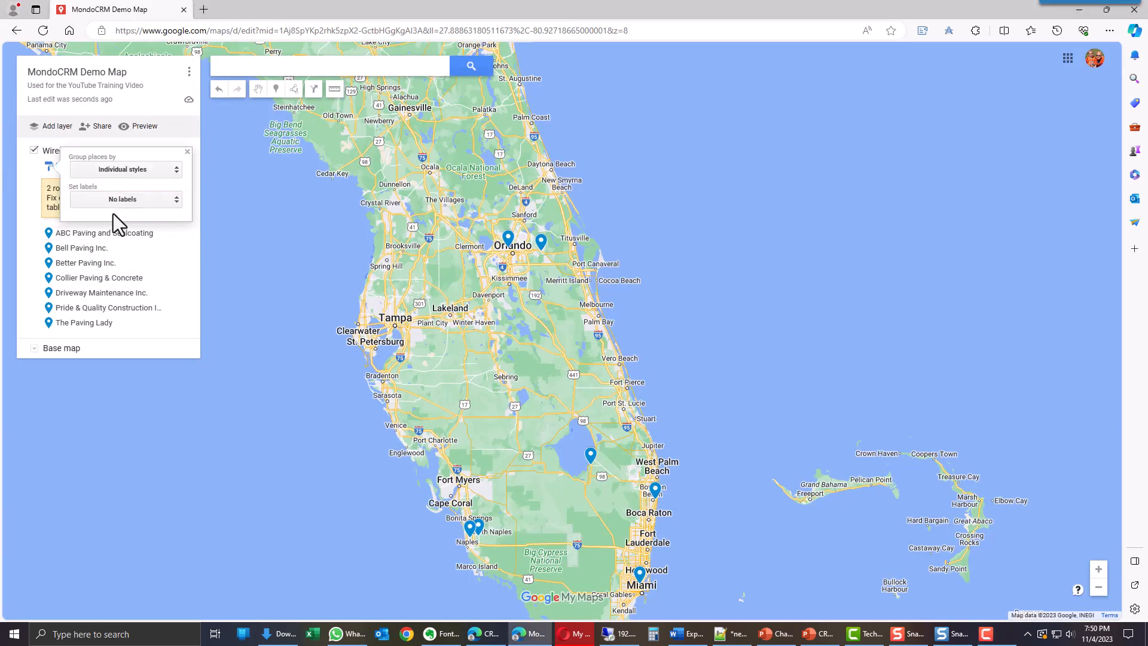
left_click(142, 169)
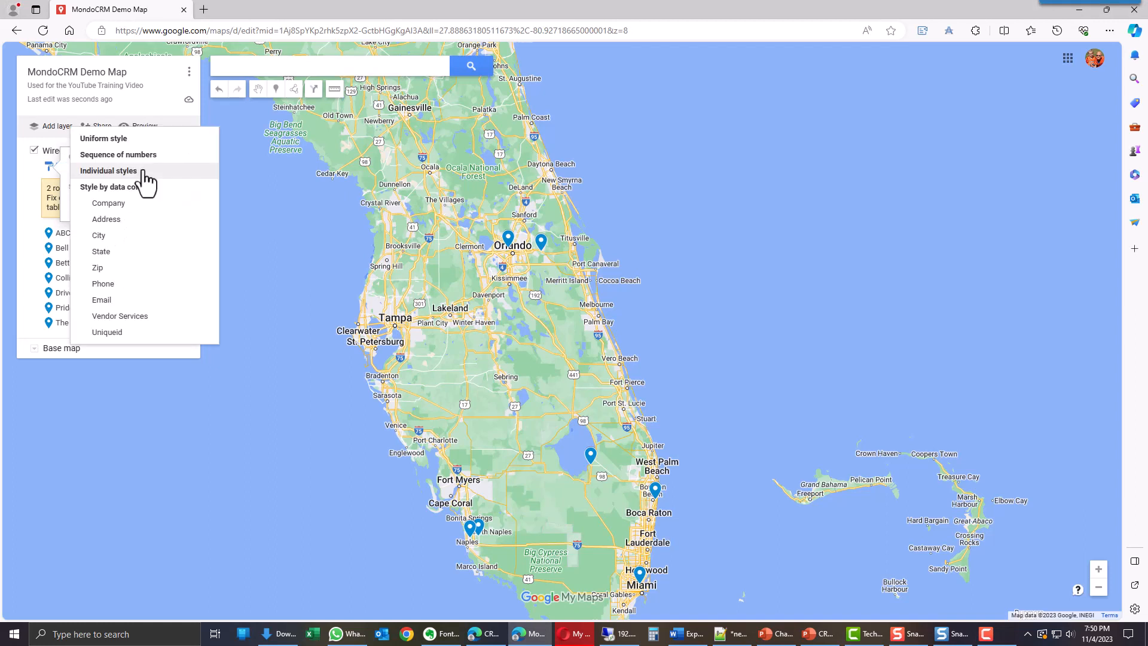
left_click(120, 316)
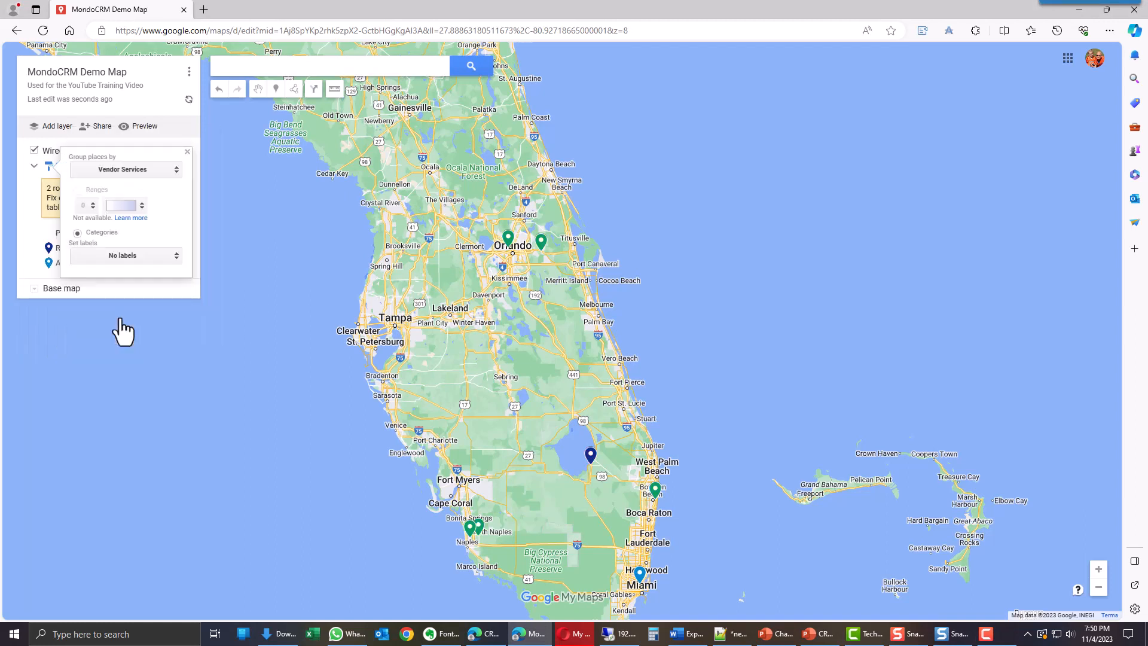
left_click(154, 256)
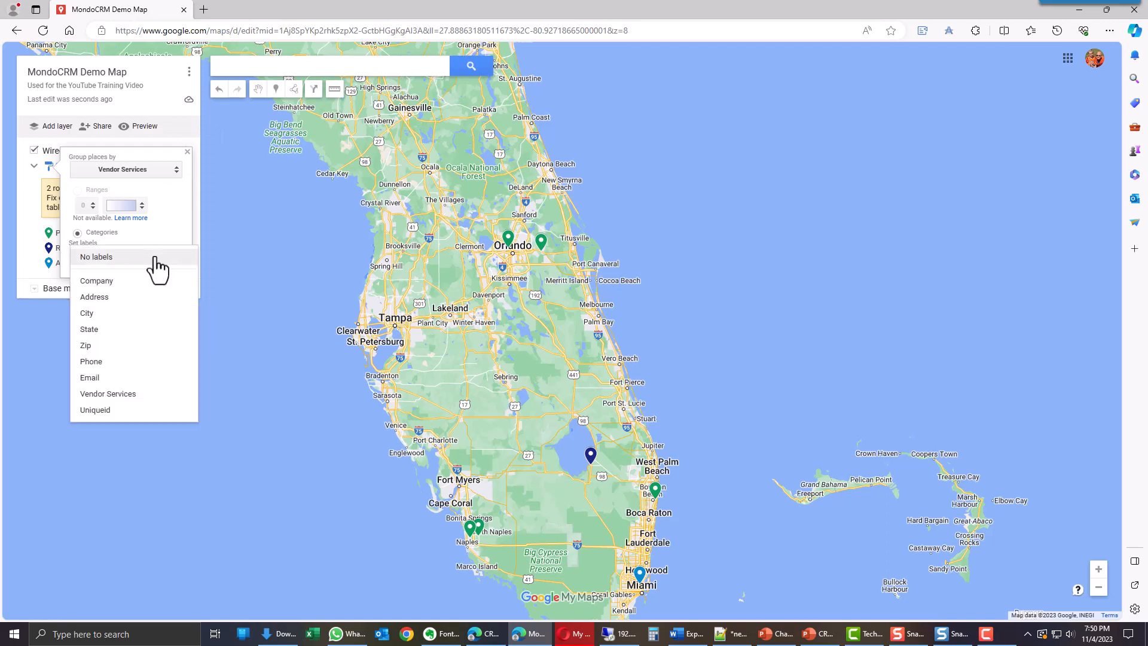
left_click(108, 394)
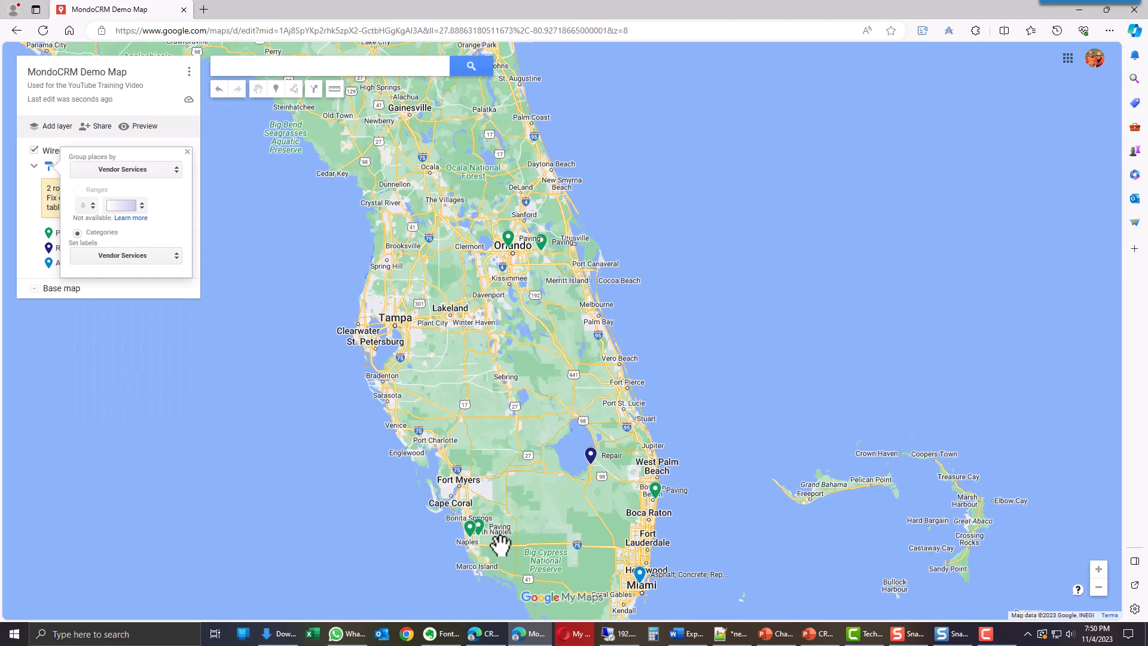
scroll(501, 538, "up", 3)
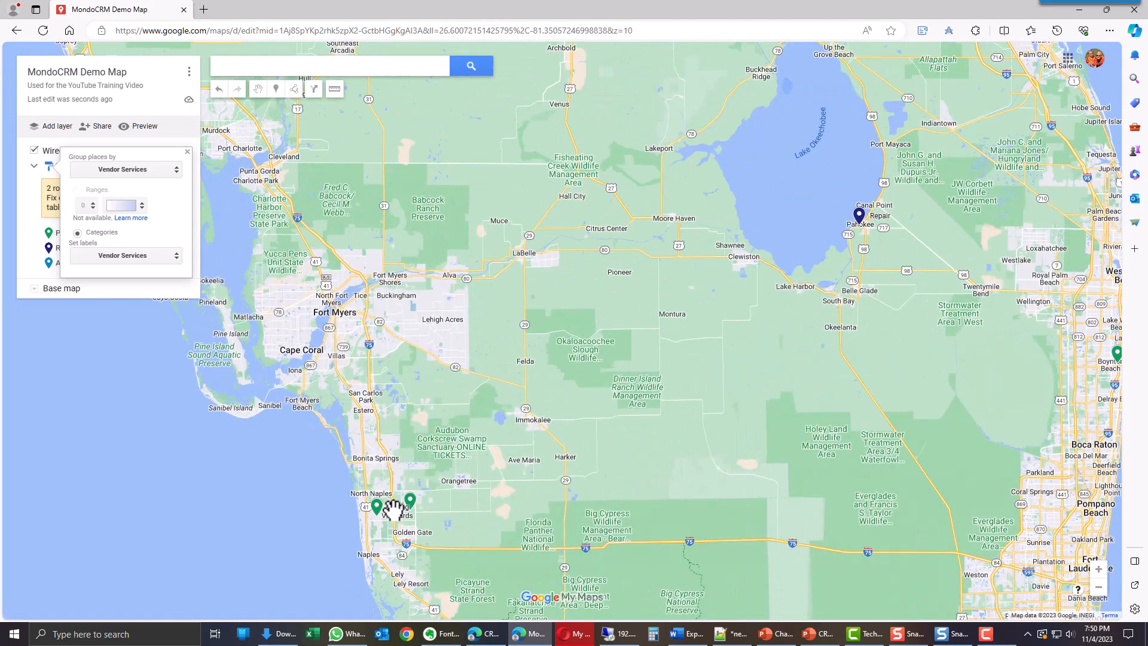
scroll(410, 513, "up", 2)
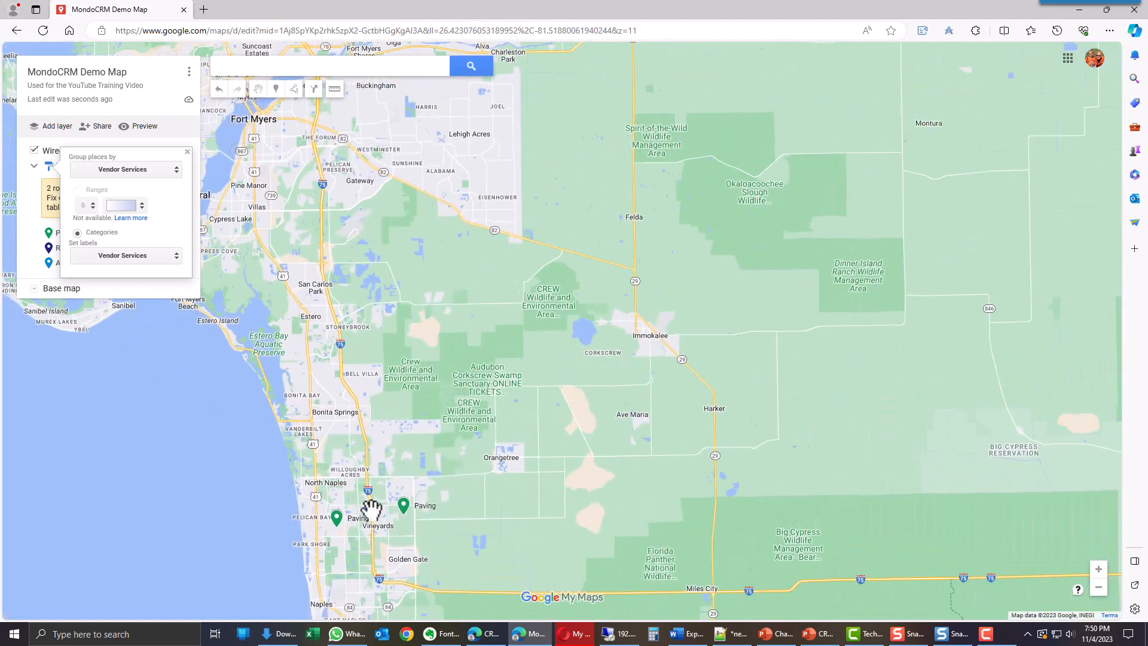
Label the markers with Company instead of Vendor Services and close the layer's style settings.
left_click(135, 259)
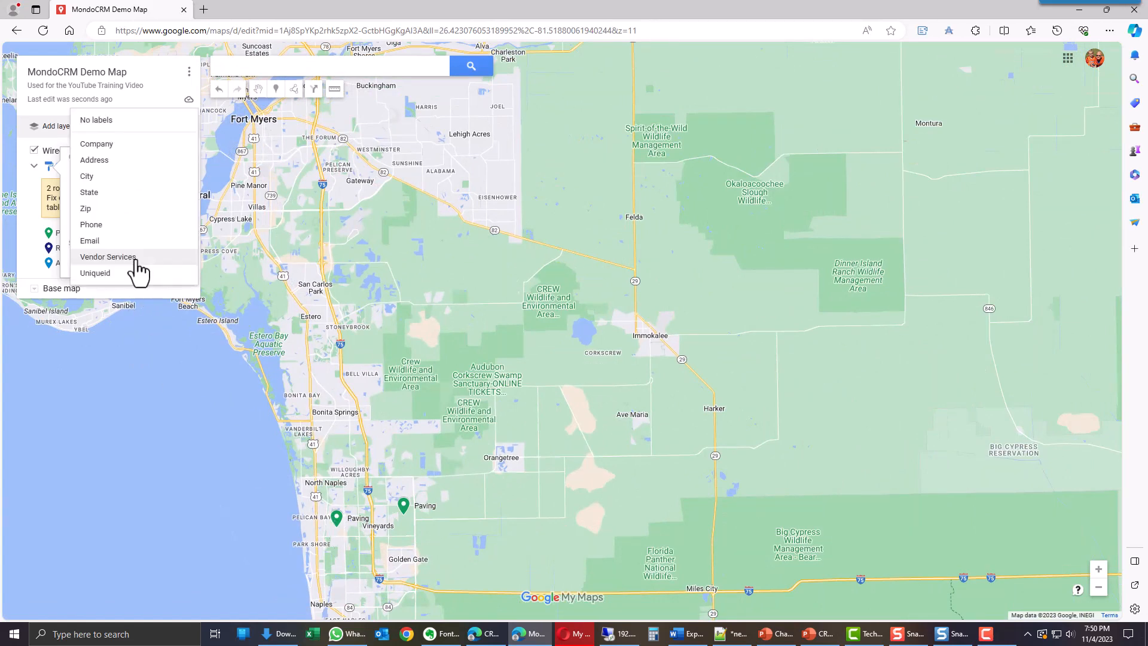
left_click(134, 154)
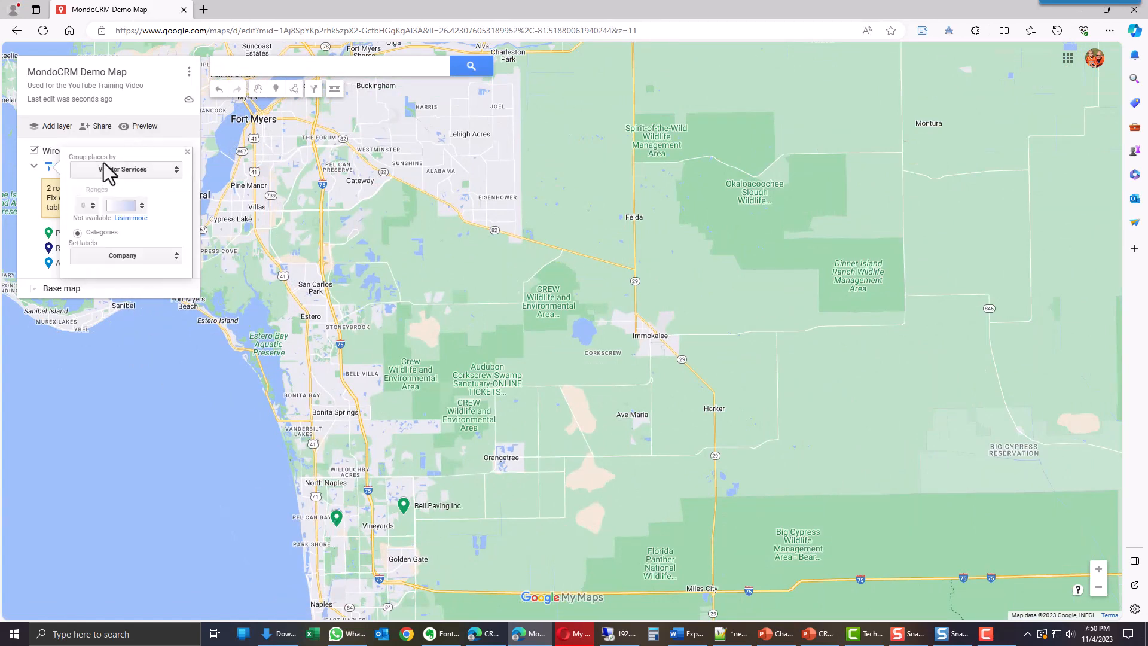
left_click(187, 152)
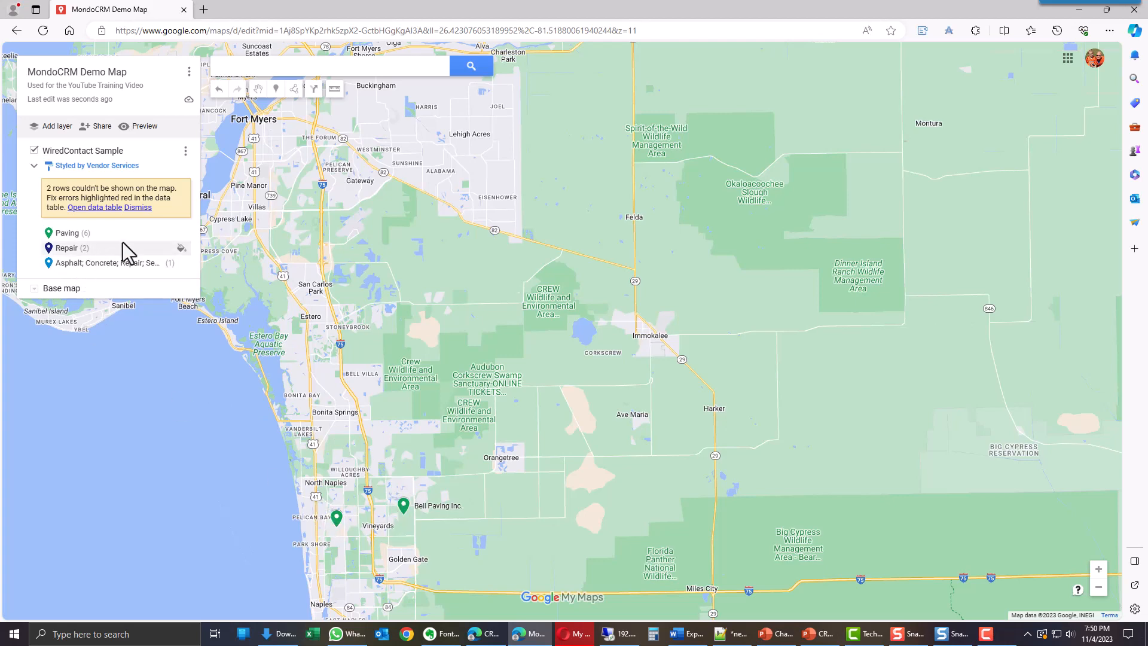
Measure the distance from just inland of Lake Worth, near West Palm Beach, north to Port St. Lucie.
scroll(613, 281, "down", 2)
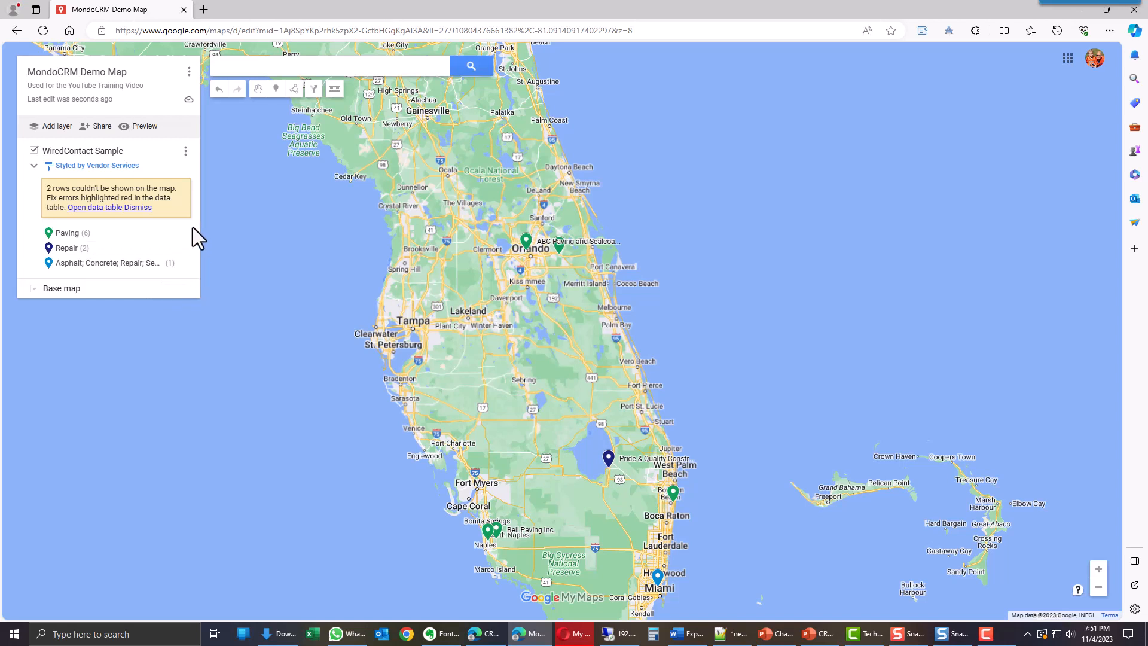
left_click(334, 88)
left_click(659, 490)
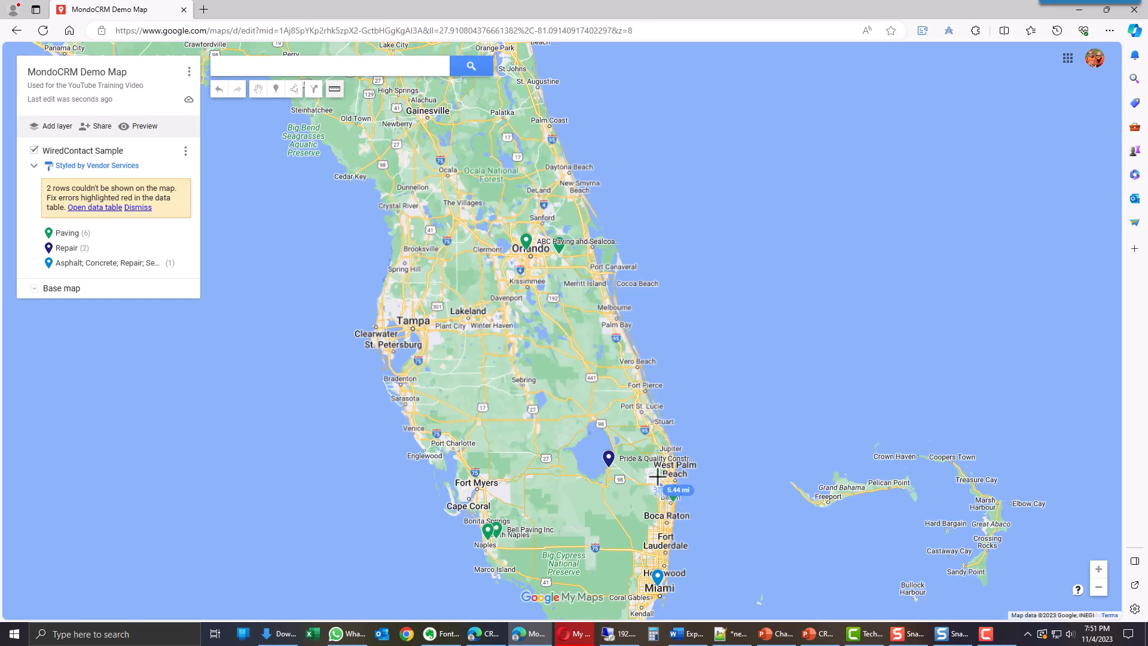
double_click(635, 412)
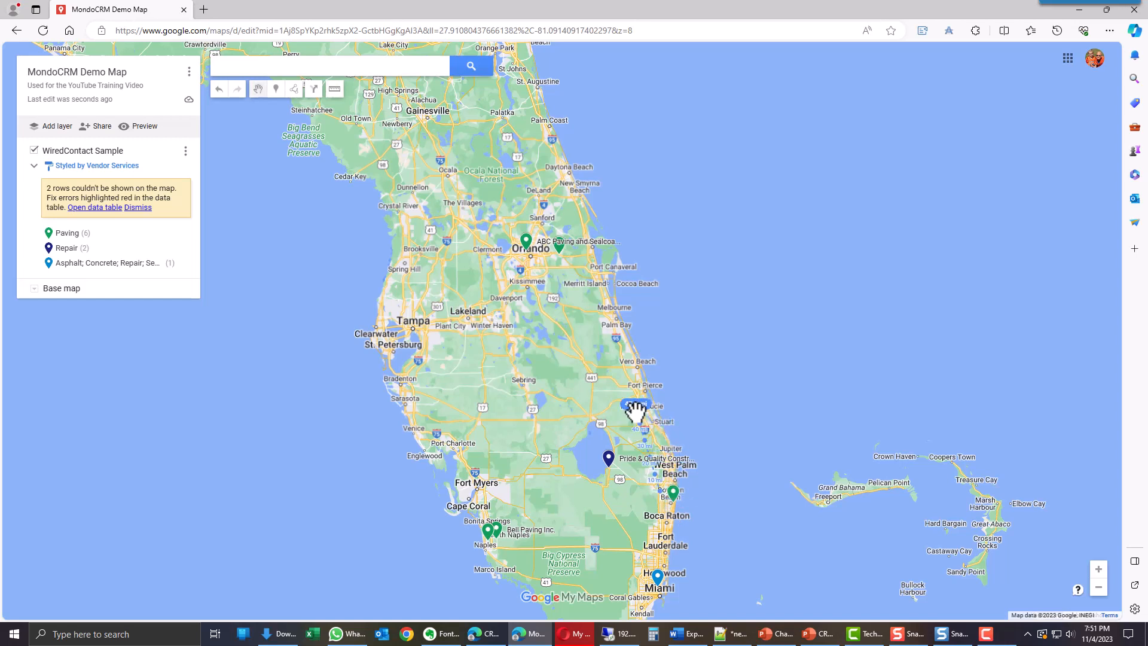
left_click(1098, 569)
left_click_drag(802, 526, 682, 307)
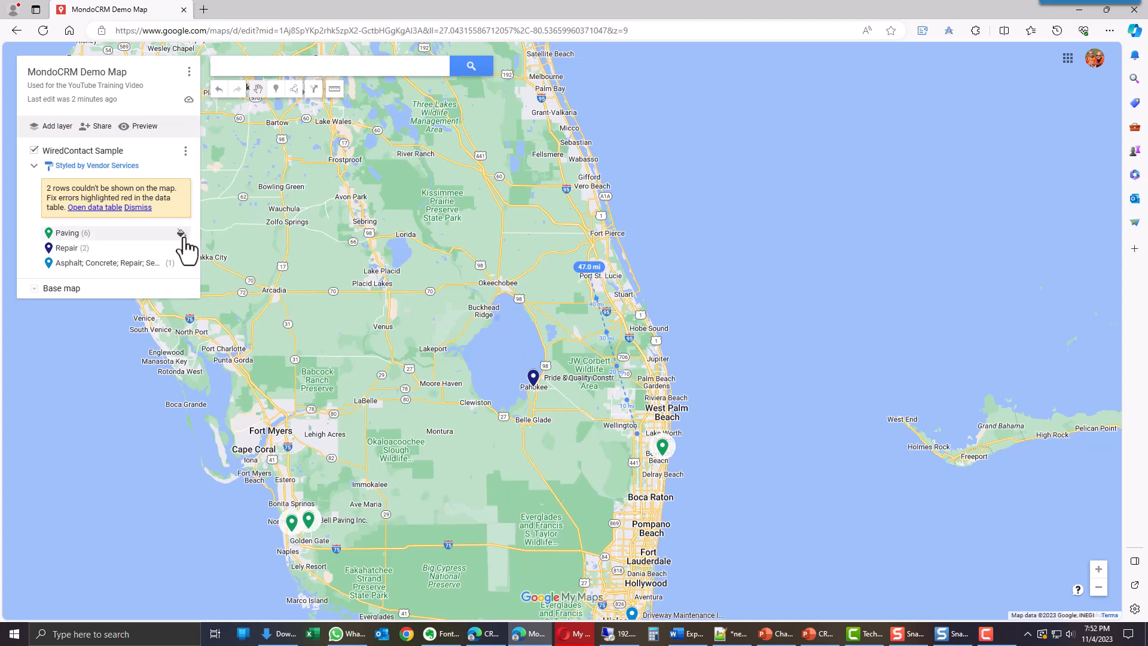
Review the rows flagged with address errors in the WiredContact Sample layer's data table and close the table.
scroll(313, 255, "down", 1)
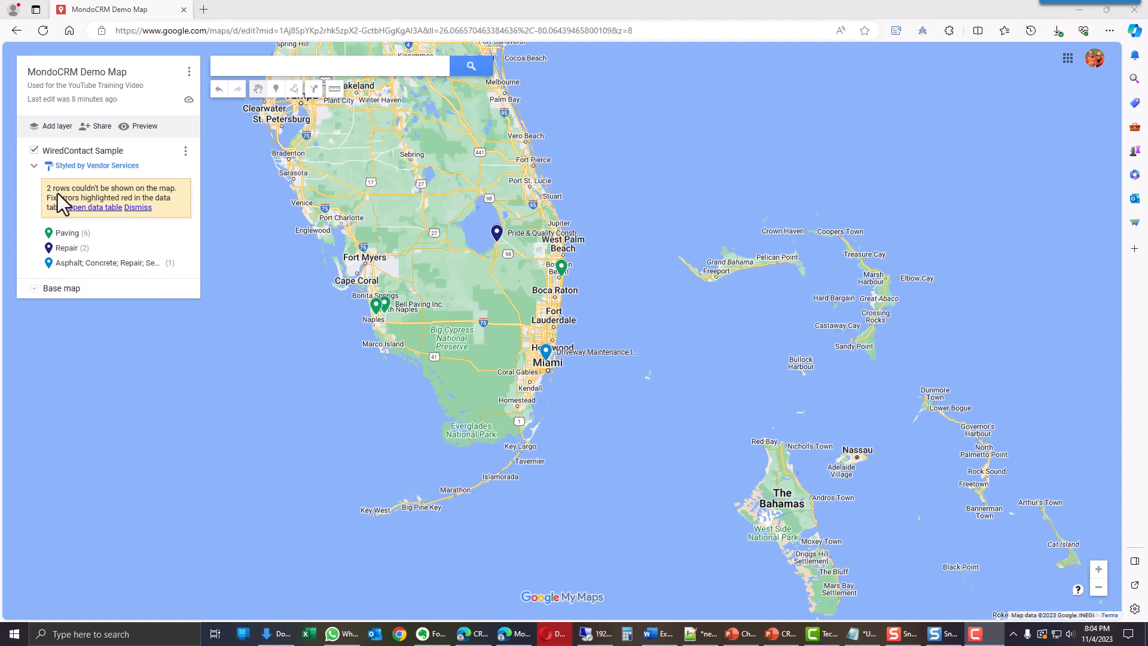
left_click(96, 207)
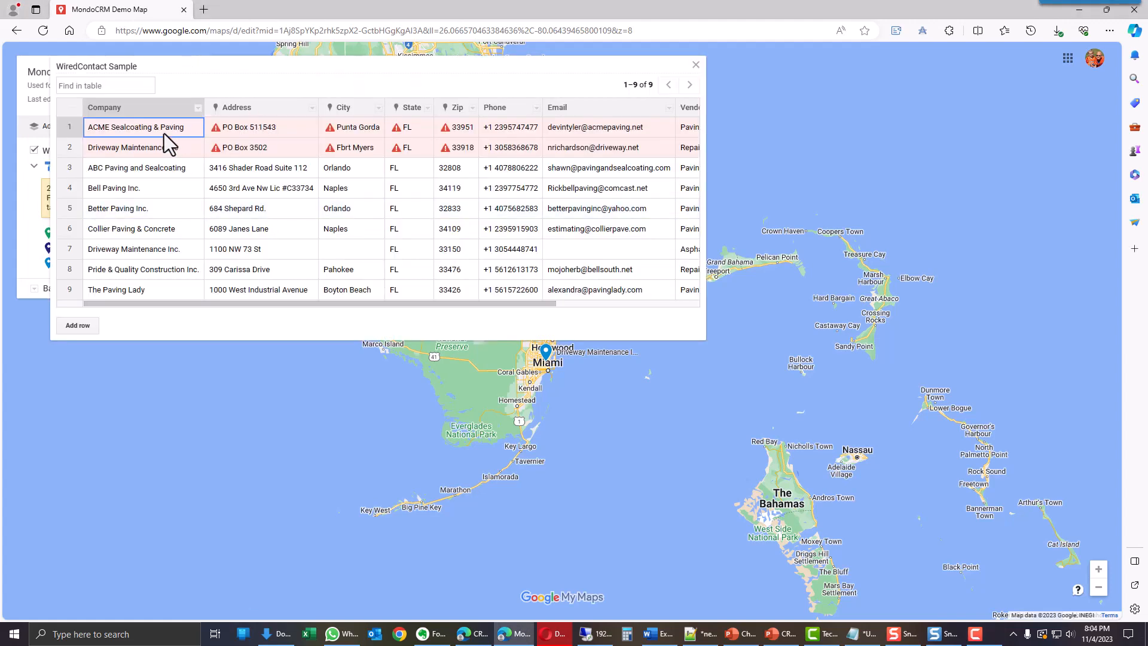
left_click(695, 64)
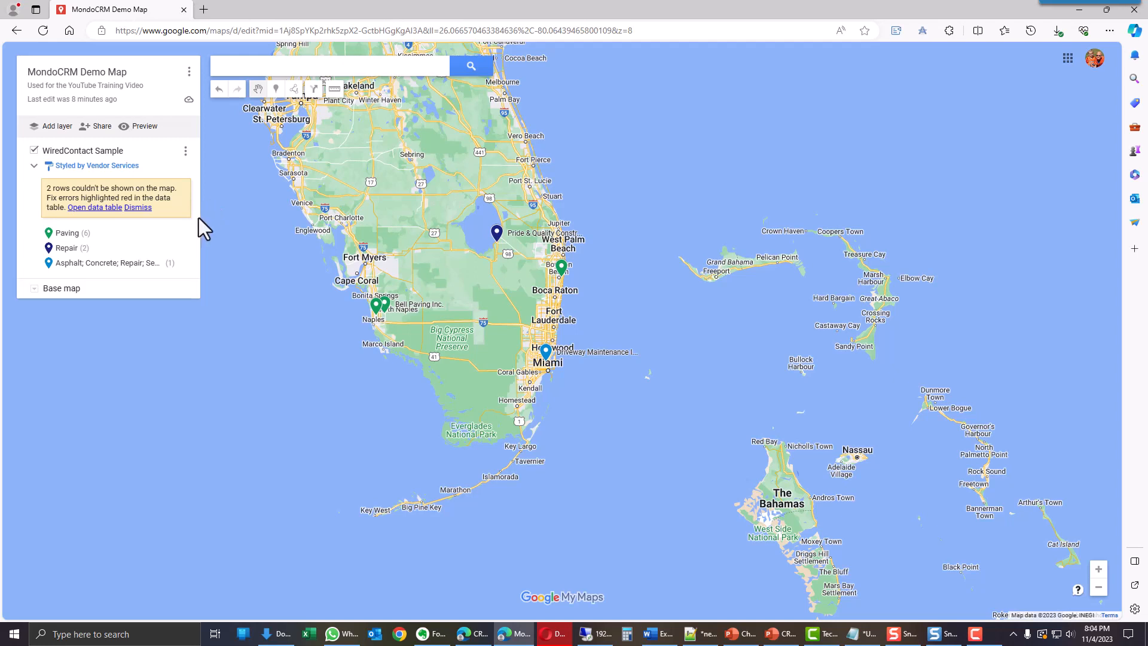
Reimport florida_vendors_update.csv from Downloads into the WiredContact Sample layer, updating matching items with Uniqueid as the match column on both sides.
left_click(186, 152)
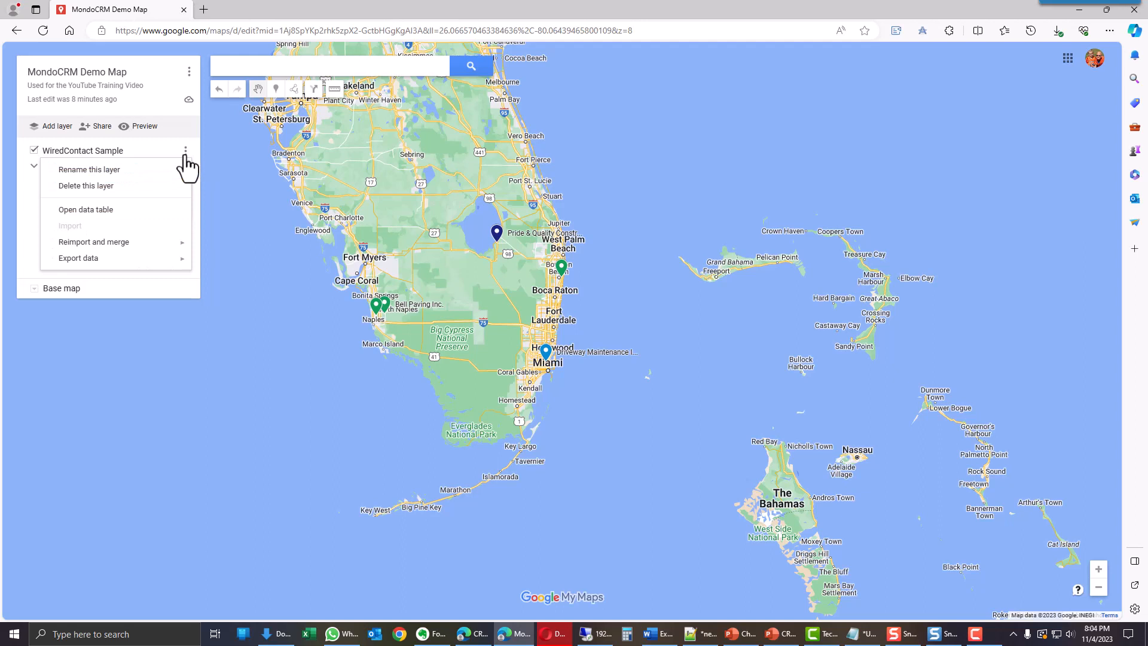
mouse_move(149, 244)
mouse_move(248, 246)
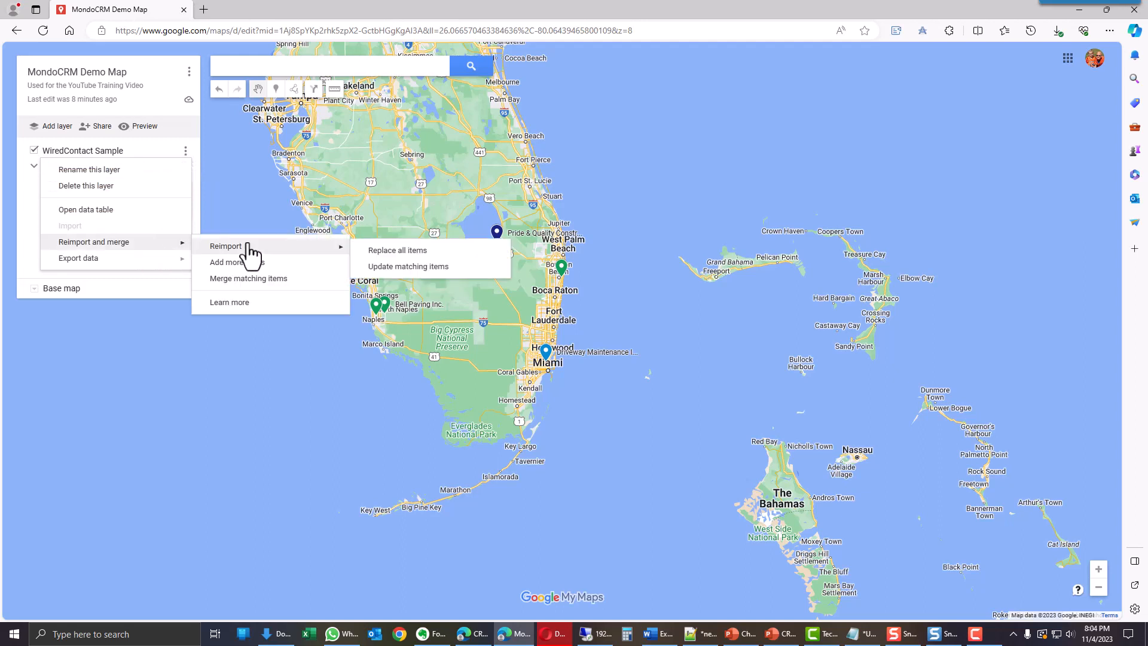
left_click(411, 267)
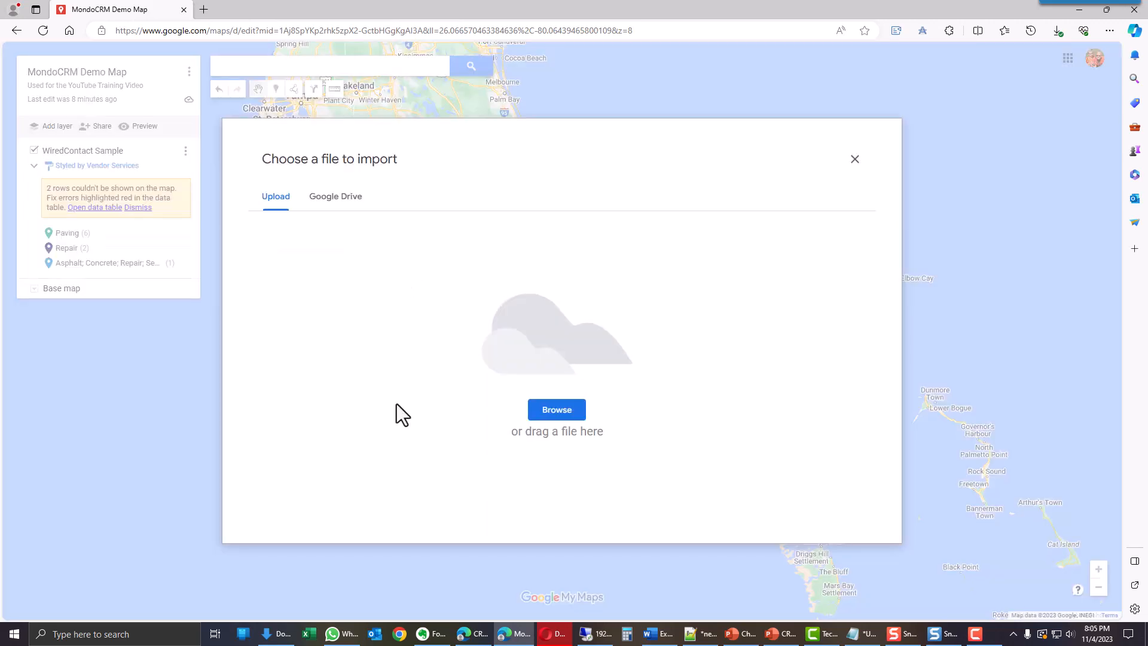
left_click(555, 412)
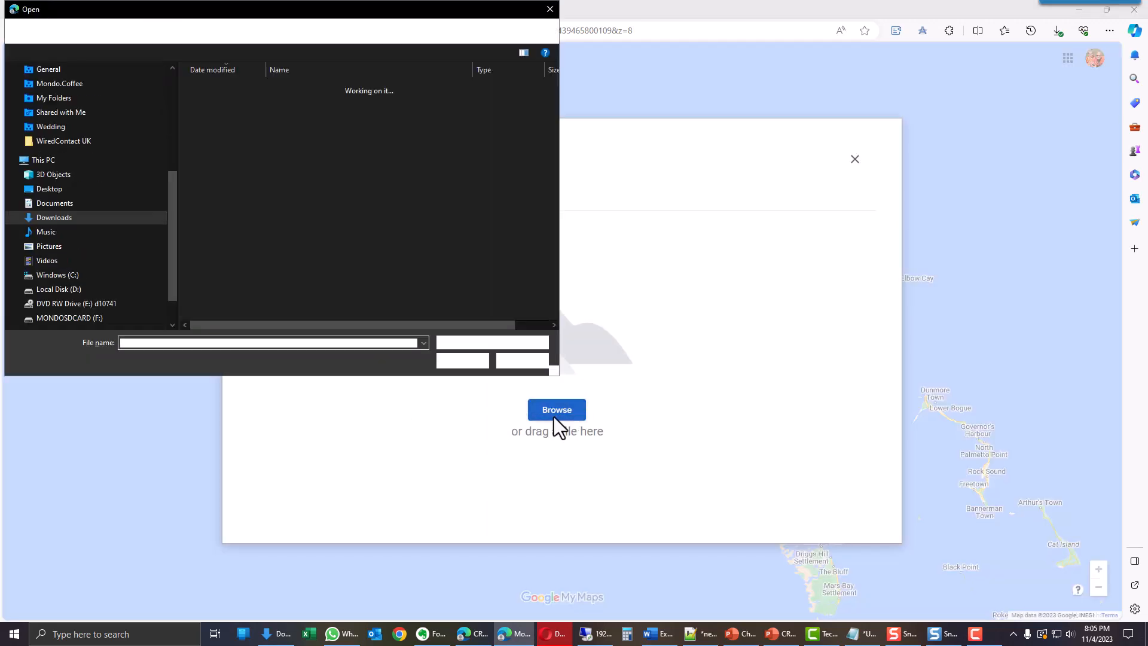
left_click(342, 105)
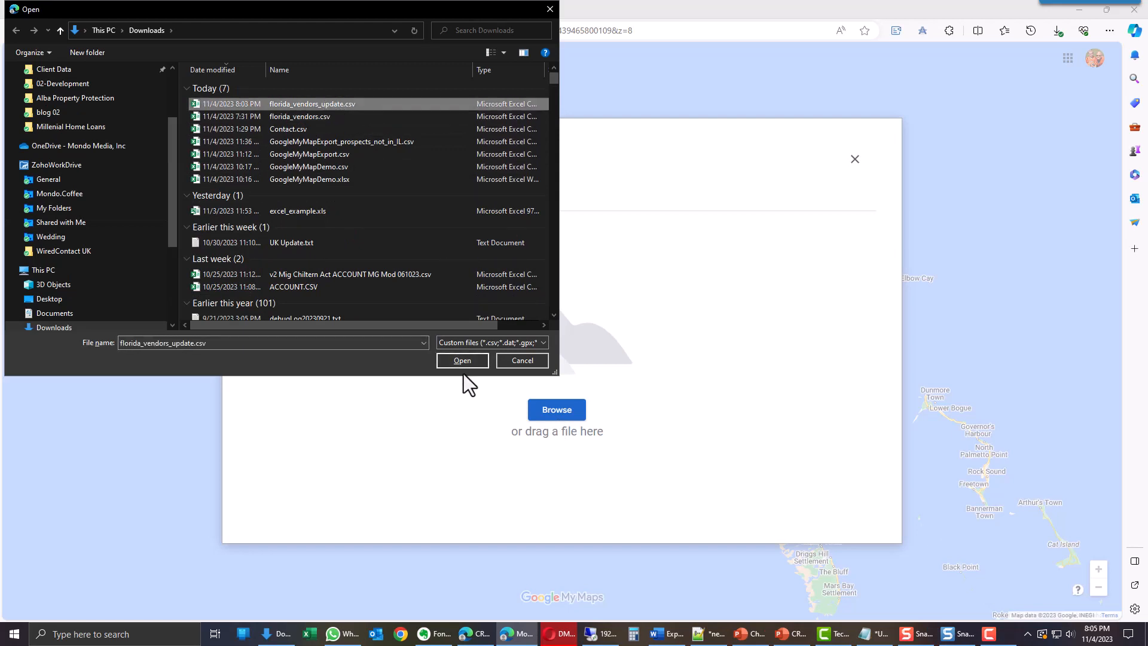
left_click(461, 358)
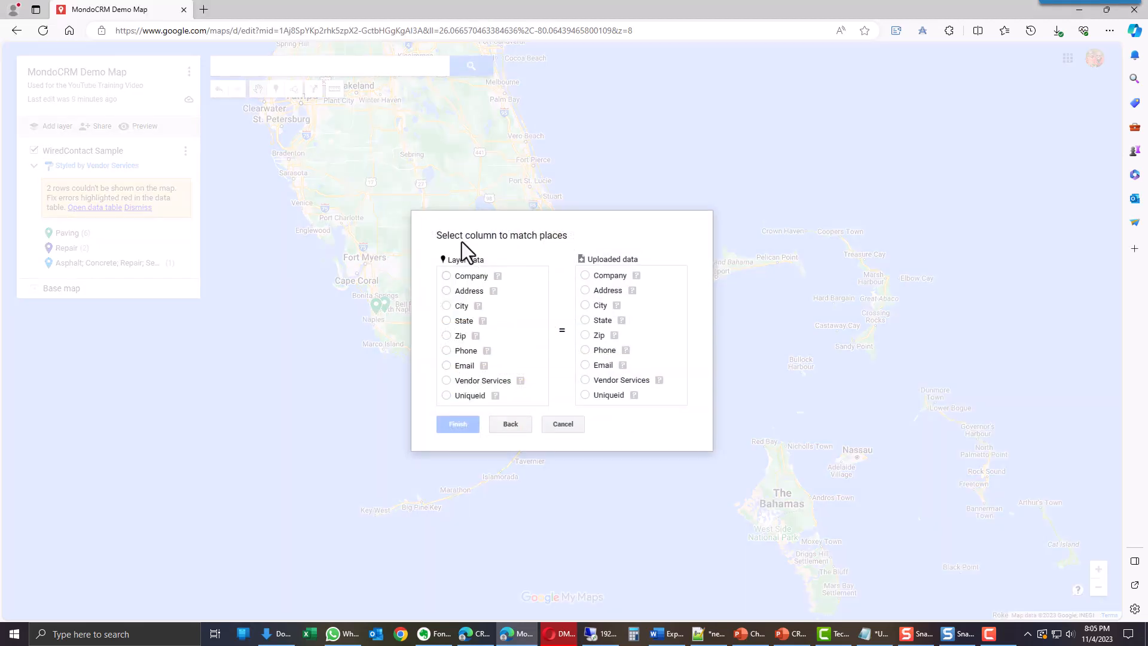
left_click(446, 395)
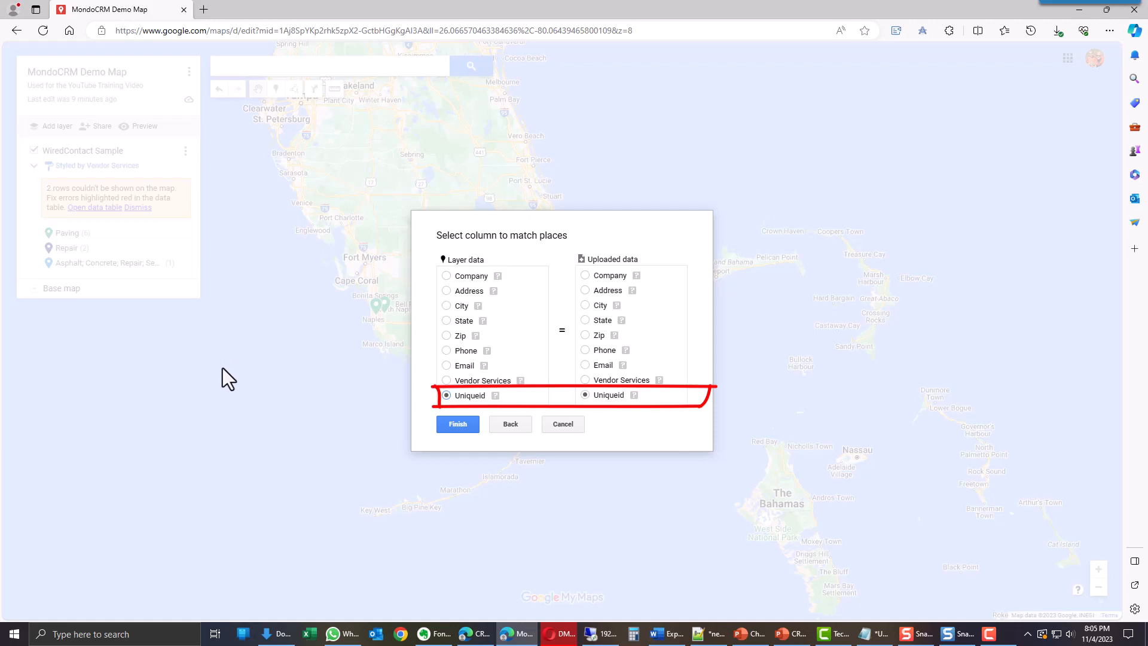
left_click(457, 424)
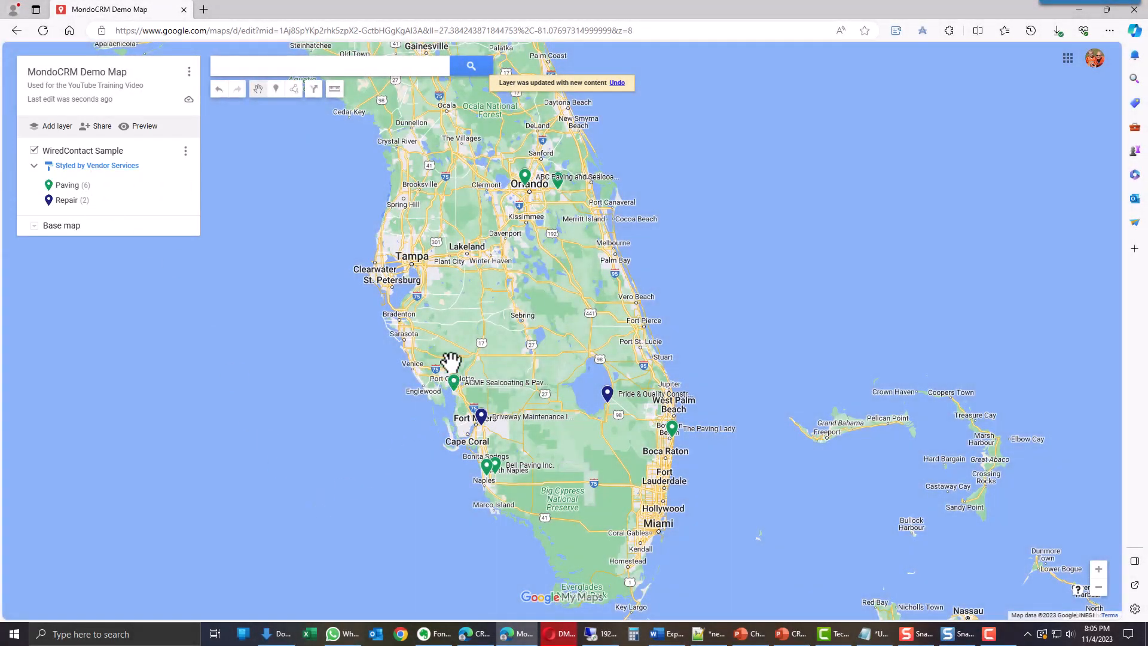
Check the vendor details behind the Driveway Maintenance marker at Fort Myers.
scroll(455, 375, "up", 2)
left_click(473, 345)
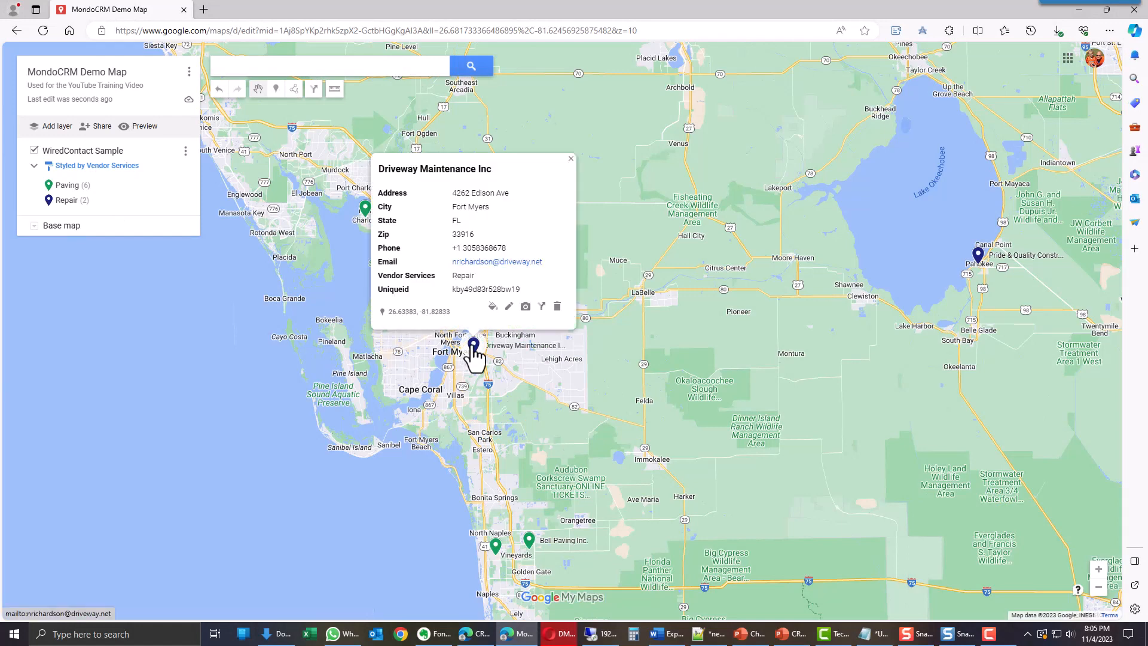